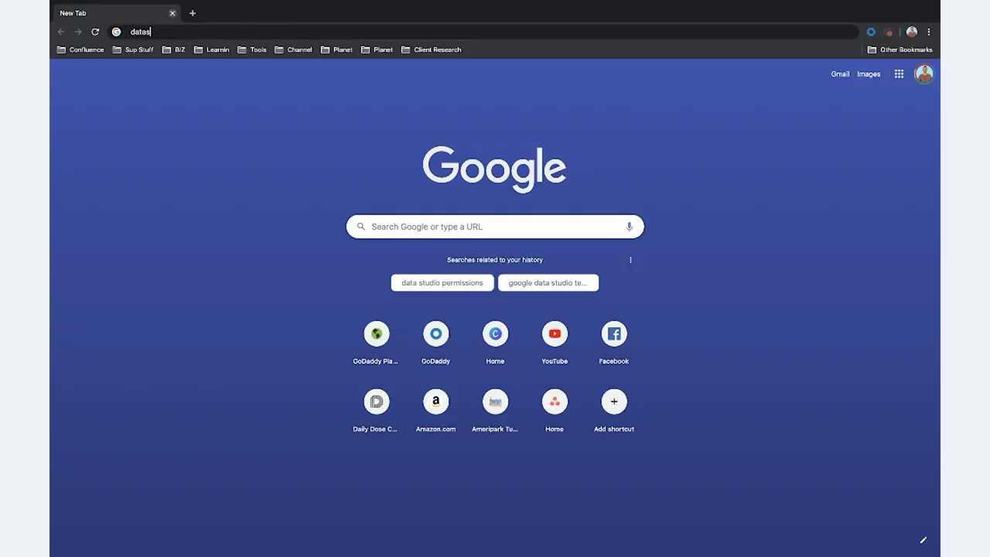
# Go to datastudio.google.com using the address bar's suggested completion.
pyautogui.press('Right')
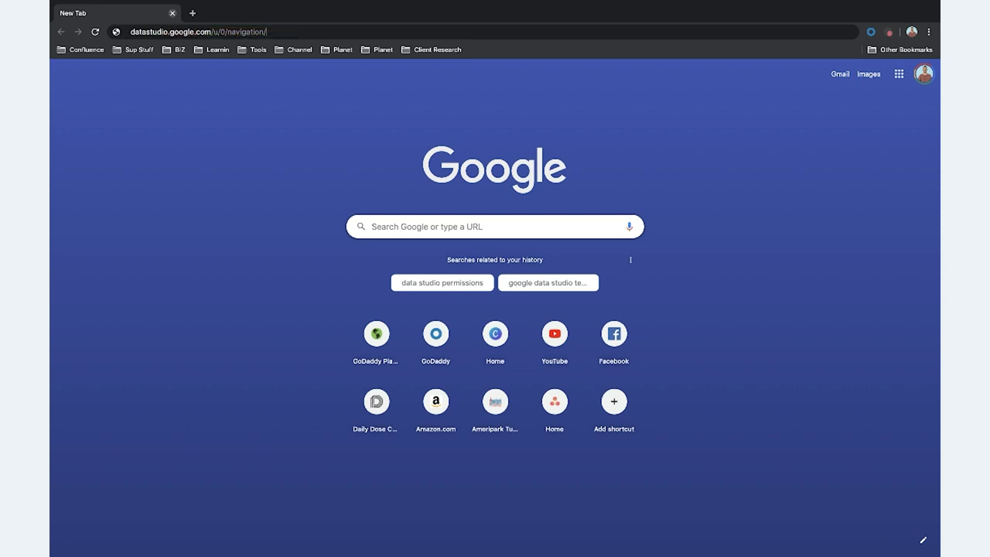
pyautogui.press('Return')
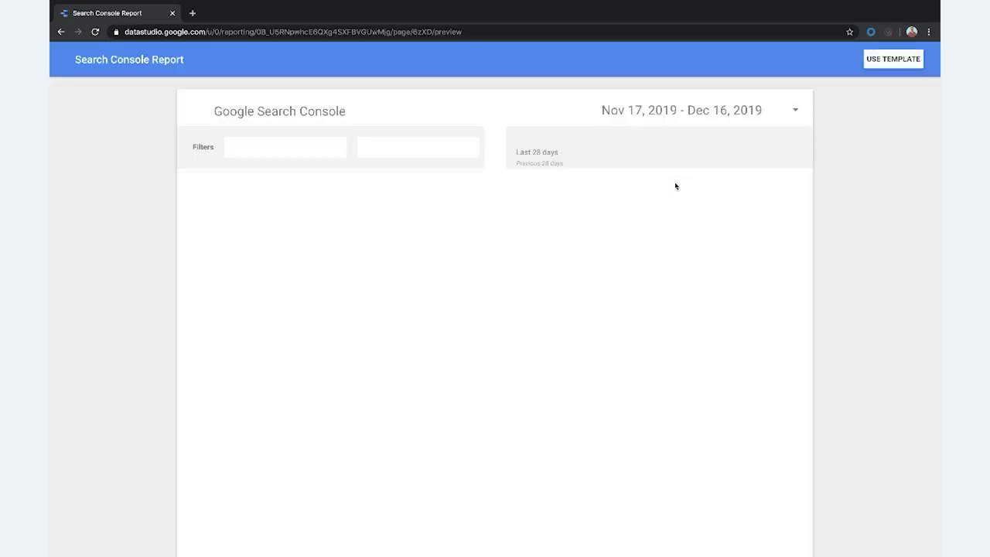
# Scroll through the Search Console Report template preview and head back to the Data Studio home page.
pyautogui.scroll(-1, 675, 186)
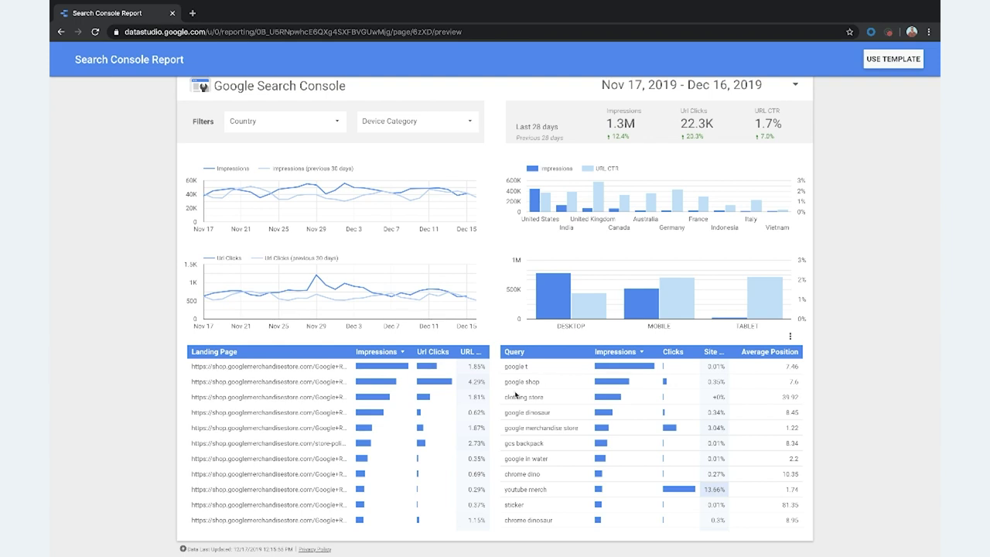
pyautogui.scroll(1, 527, 202)
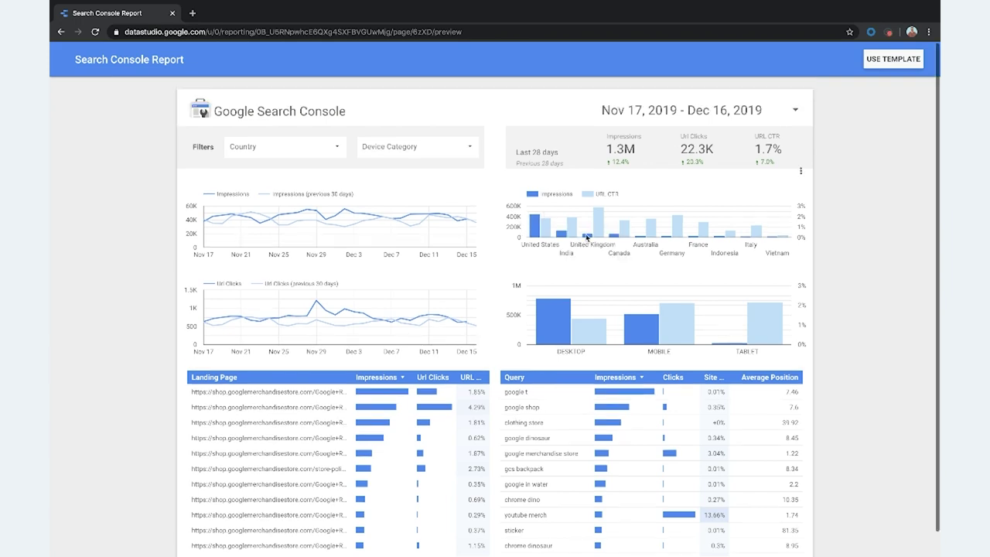
pyautogui.moveTo(587, 238)
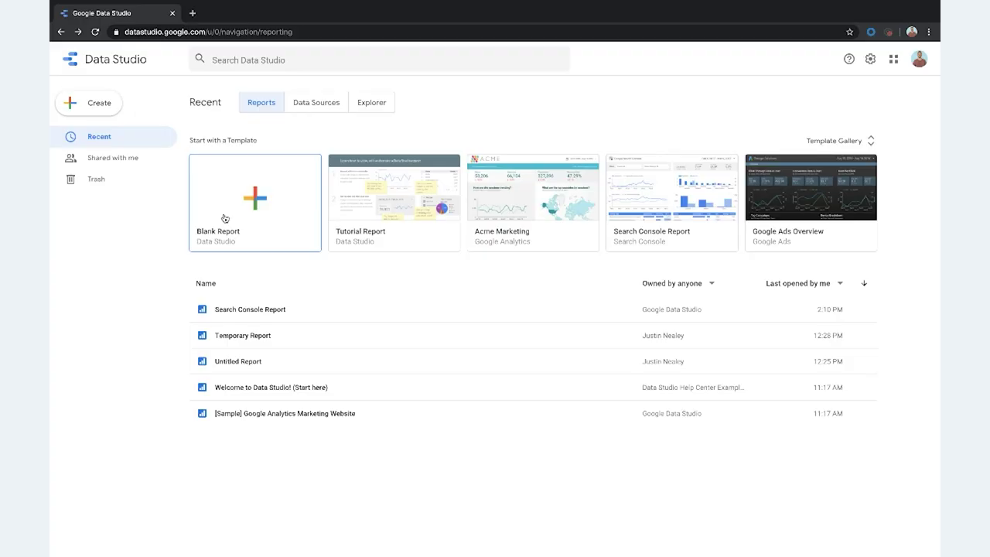
# Create a Blank Report using All Web Site Data and delete its default table.
pyautogui.click(224, 218)
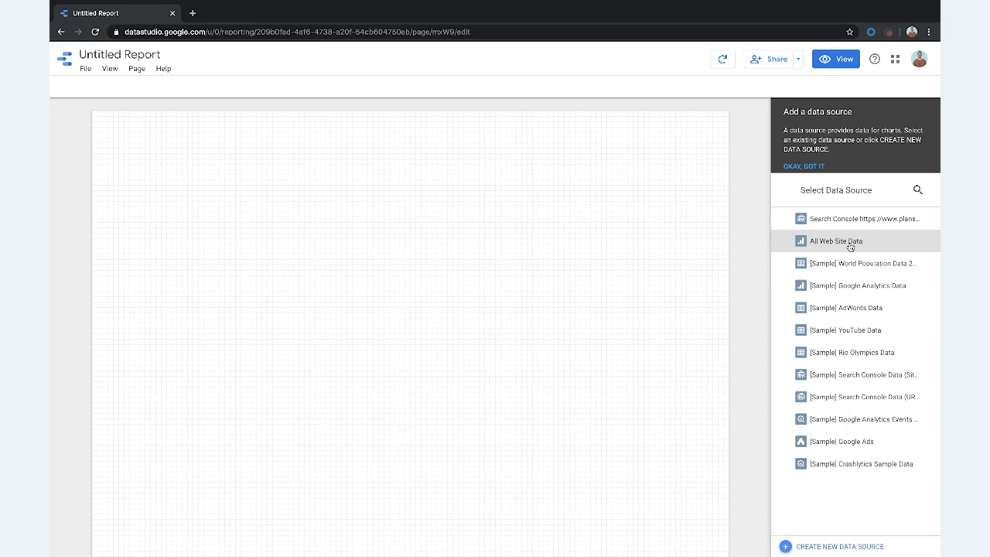
pyautogui.click(851, 245)
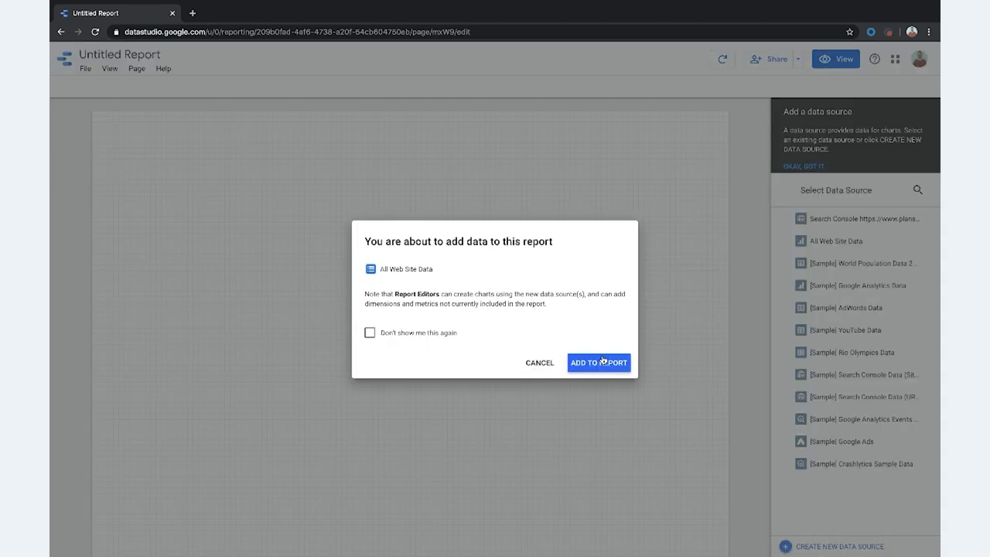
pyautogui.click(599, 362)
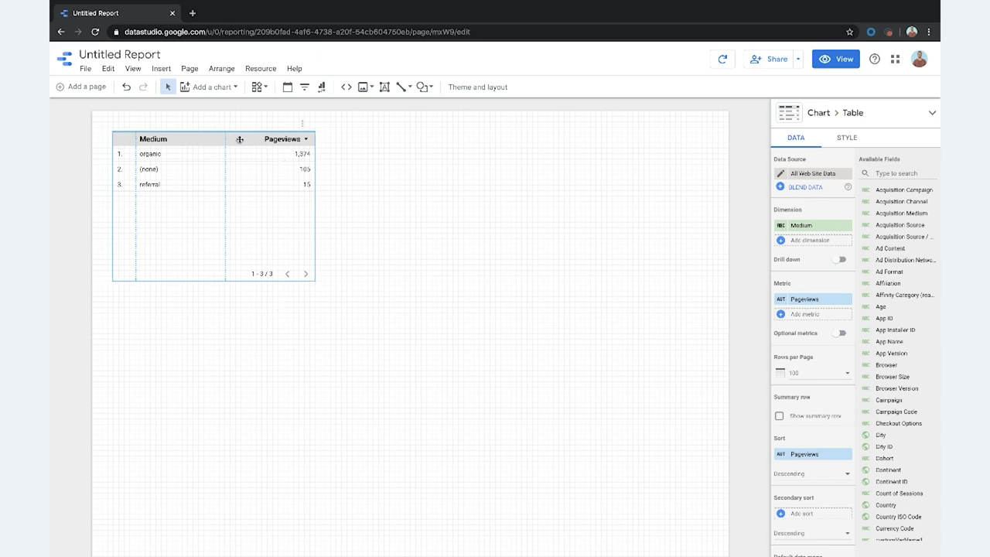
pyautogui.press('Delete')
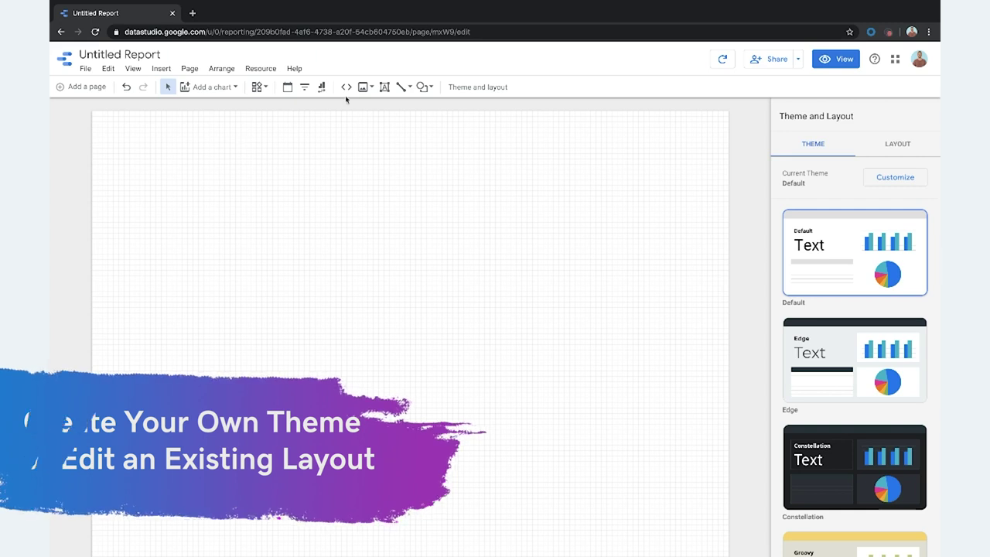
# Draw a rectangle across the top of the page and fill it light blue.
pyautogui.click(371, 87)
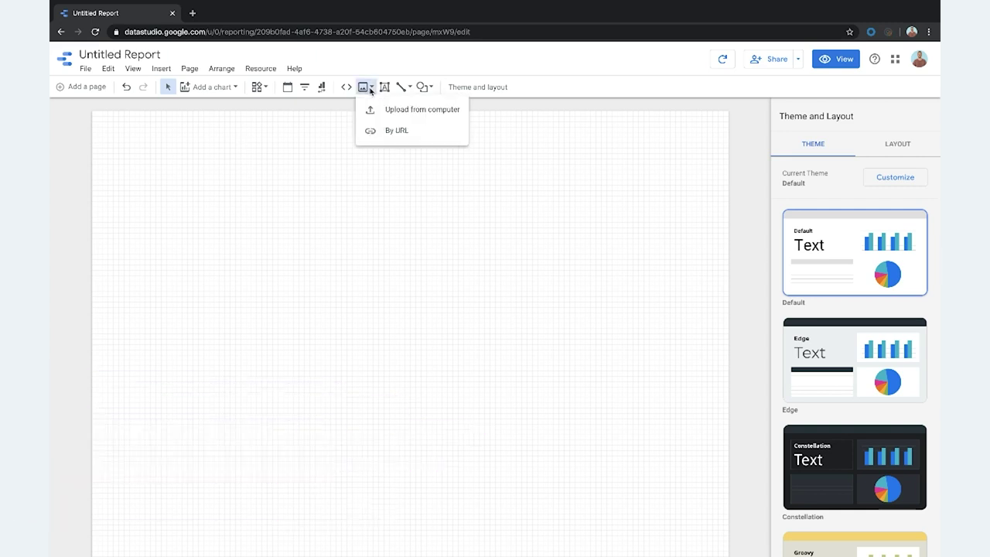
pyautogui.click(422, 86)
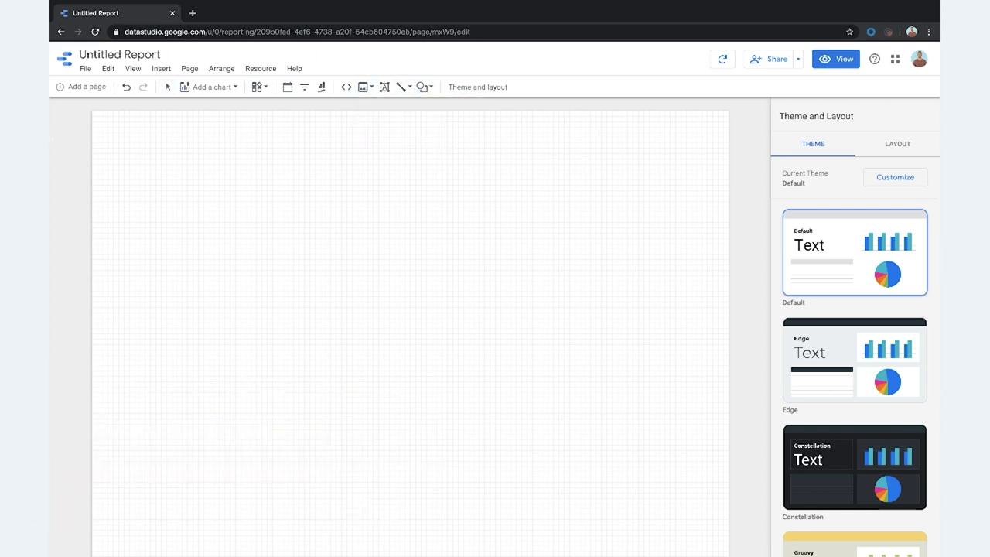
pyautogui.moveTo(85, 104); pyautogui.dragTo(737, 165)
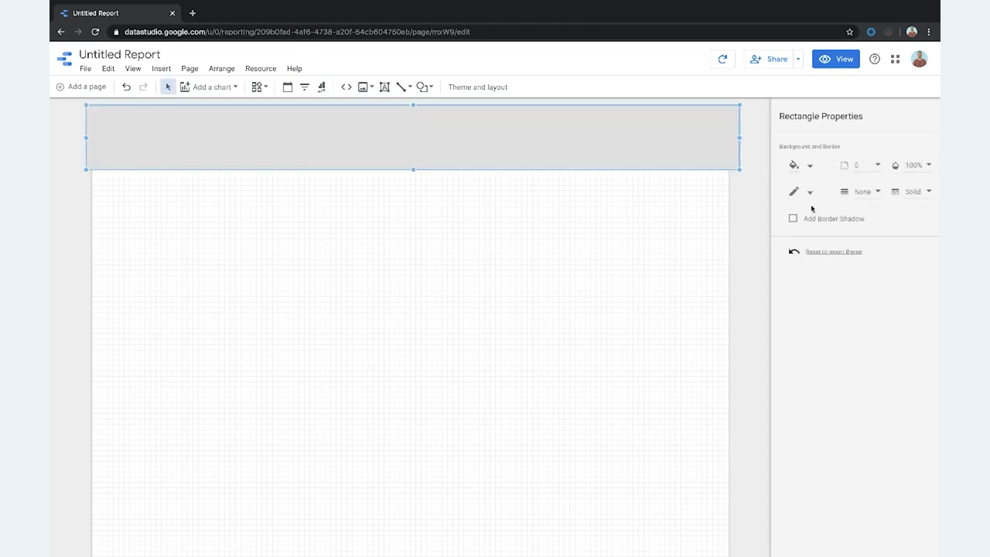
pyautogui.click(794, 166)
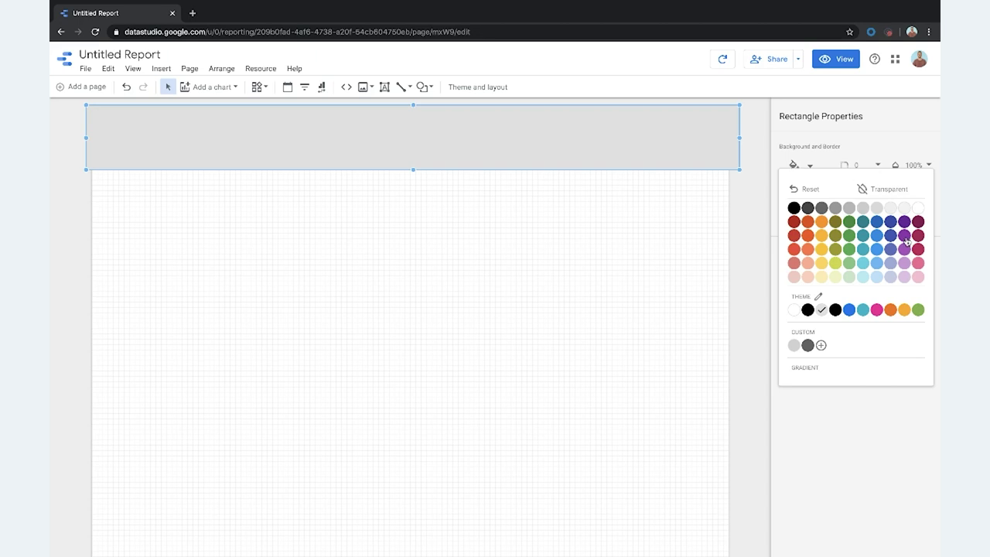
pyautogui.click(879, 236)
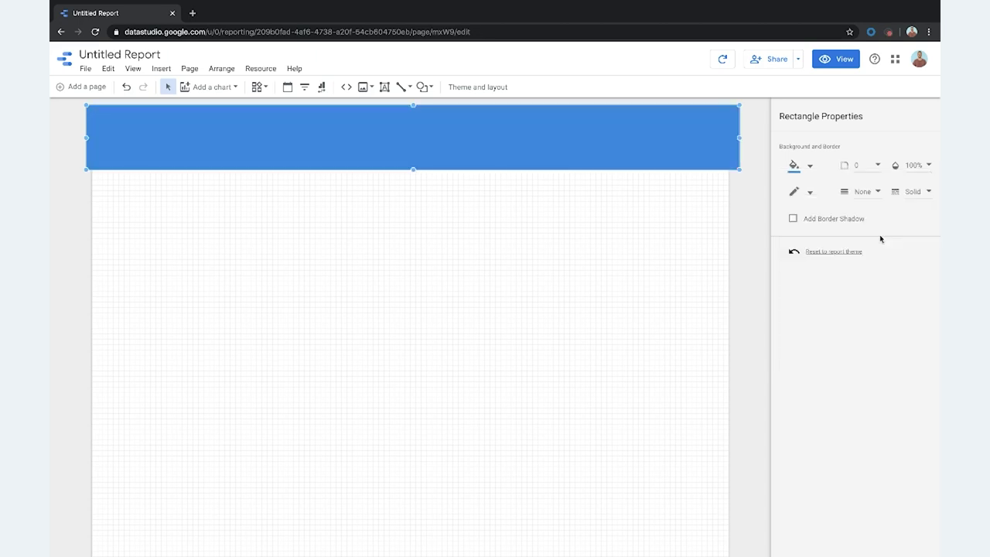
pyautogui.click(810, 166)
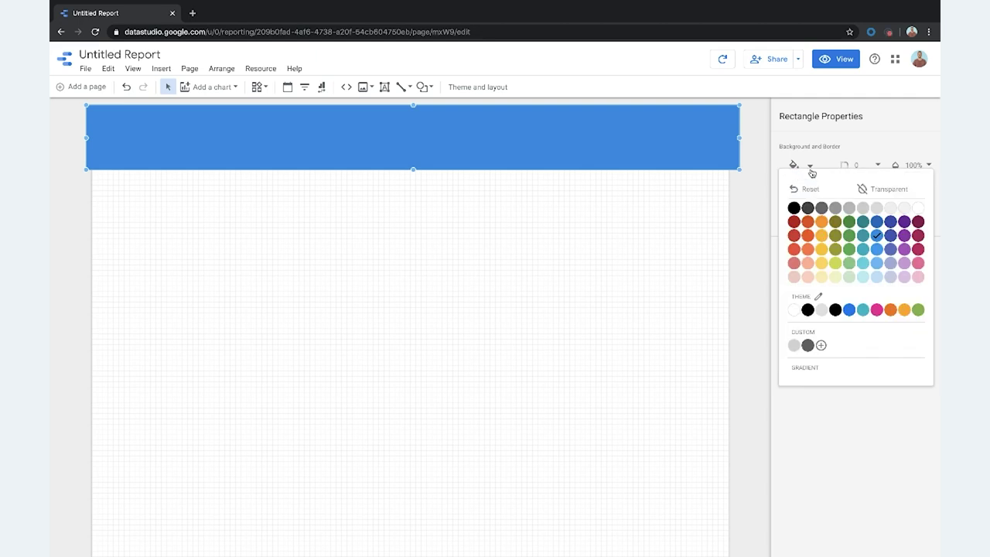
pyautogui.click(875, 265)
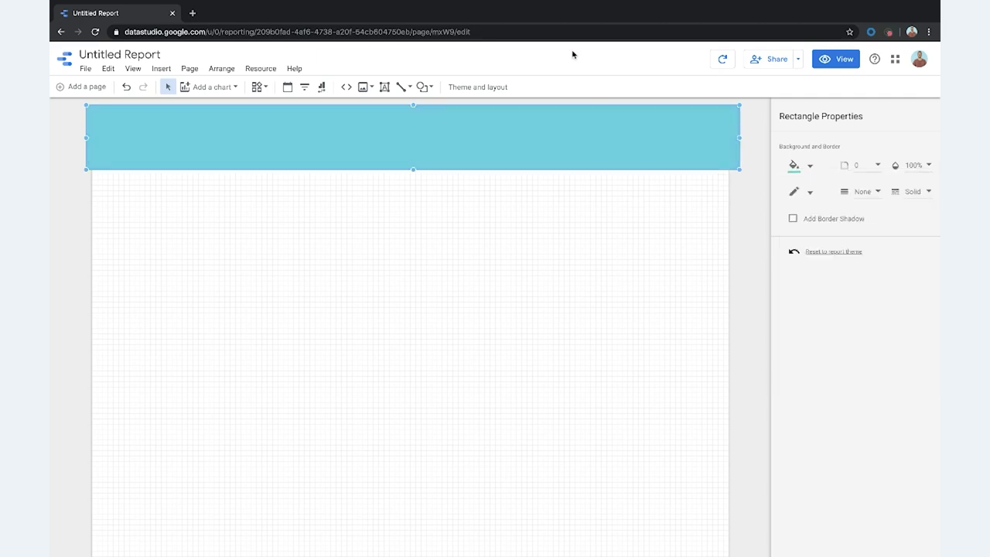
pyautogui.click(384, 86)
# Add a text box on the banner reading 'My Awesome Report'.
pyautogui.moveTo(131, 125); pyautogui.dragTo(591, 164)
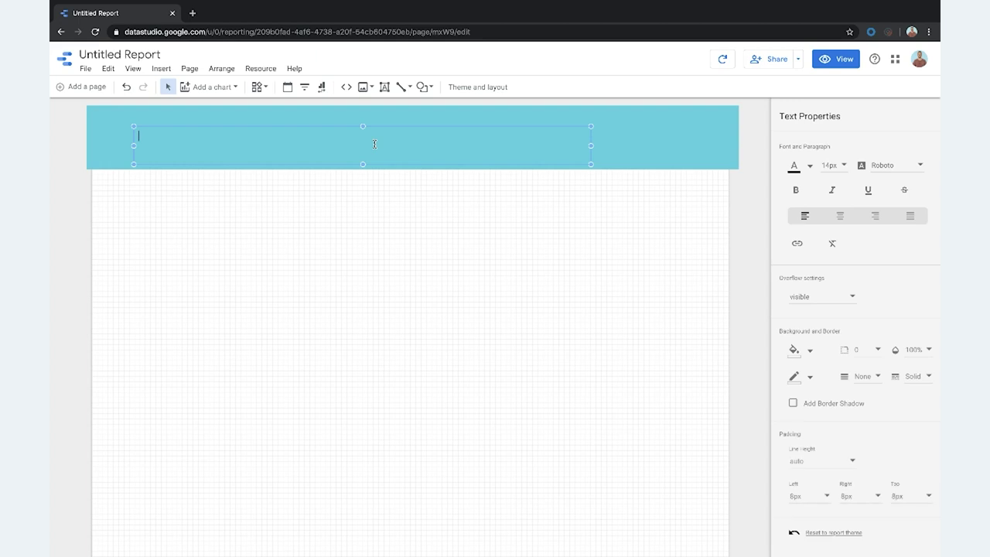
pyautogui.write('My Aqwesome')
pyautogui.press('BackSpace')
pyautogui.press('BackSpace')
pyautogui.press('BackSpace')
pyautogui.press('BackSpace')
pyautogui.press('BackSpace')
pyautogui.press('BackSpace')
pyautogui.press('BackSpace')
pyautogui.press('BackSpace')
pyautogui.press('BackSpace')
pyautogui.write('Awesome')
# Make the title text white at a 60px font size.
pyautogui.click(843, 165)
pyautogui.scroll(-3, 848, 198)
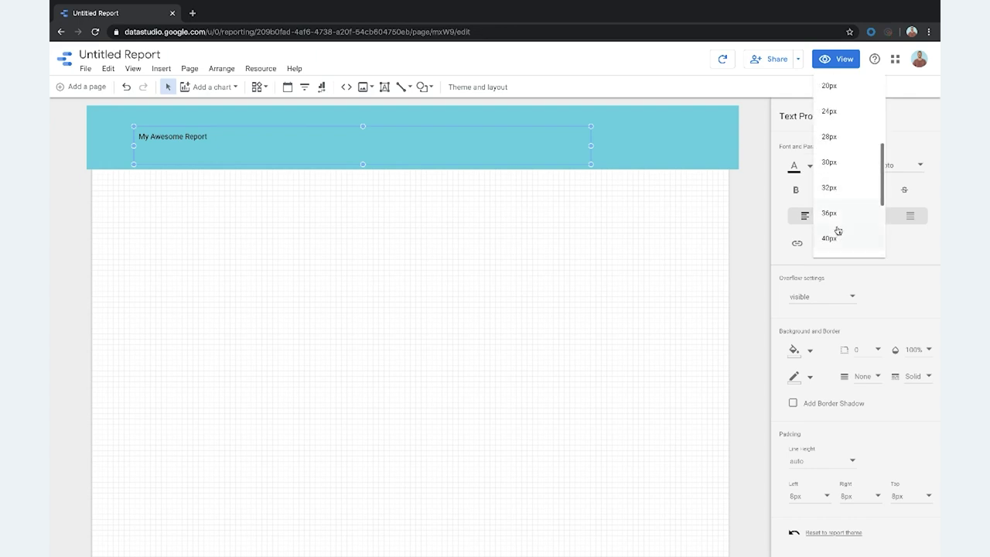
pyautogui.click(843, 220)
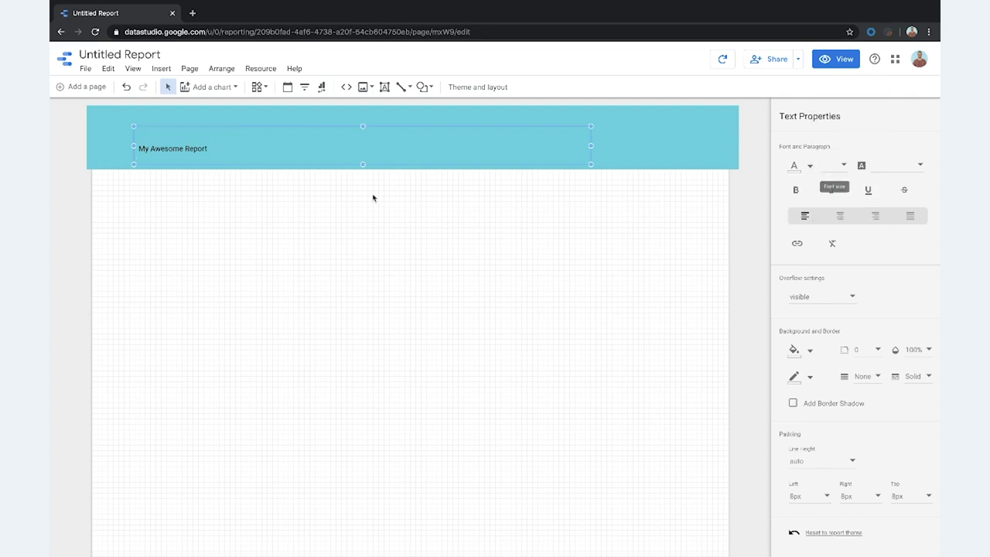
pyautogui.doubleClick(176, 144)
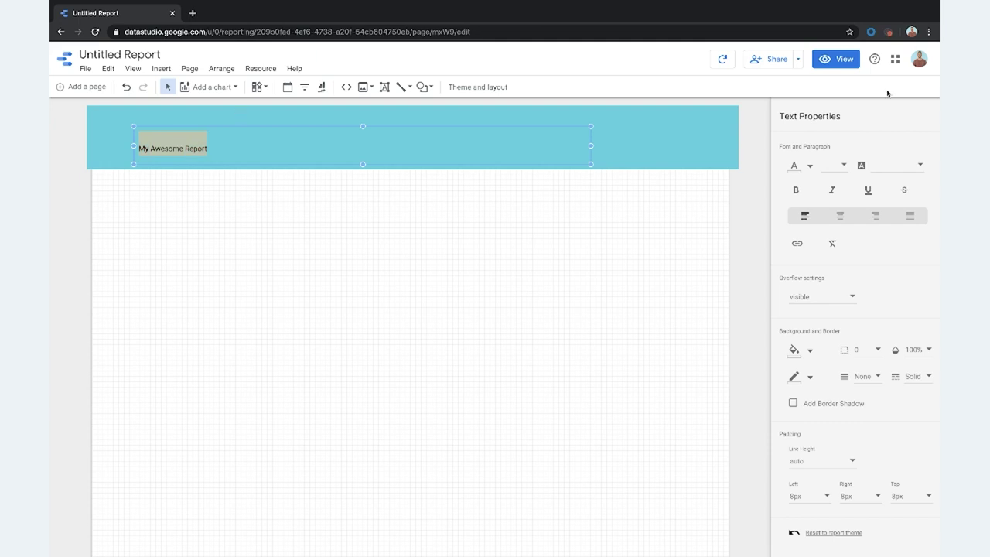
pyautogui.click(836, 165)
pyautogui.scroll(-5, 844, 290)
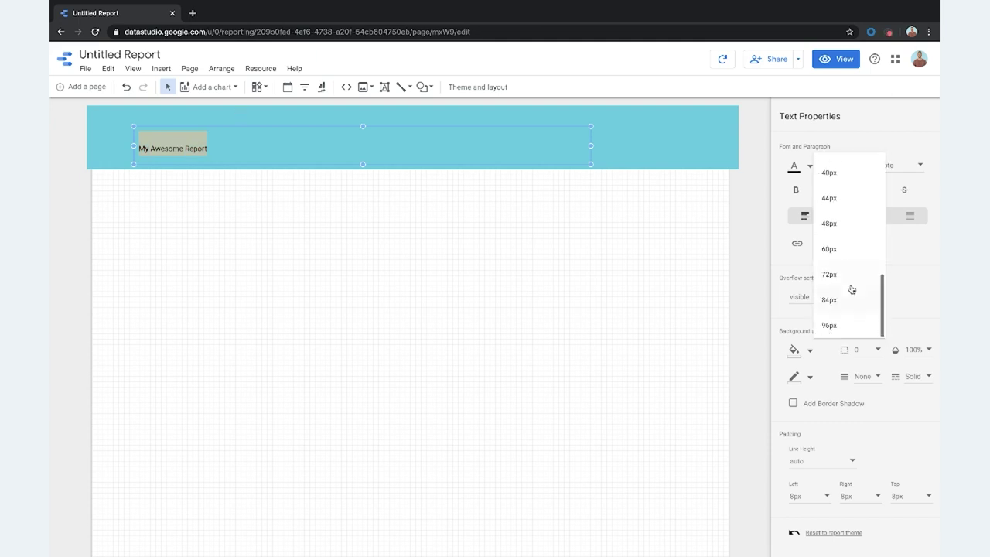
pyautogui.click(846, 299)
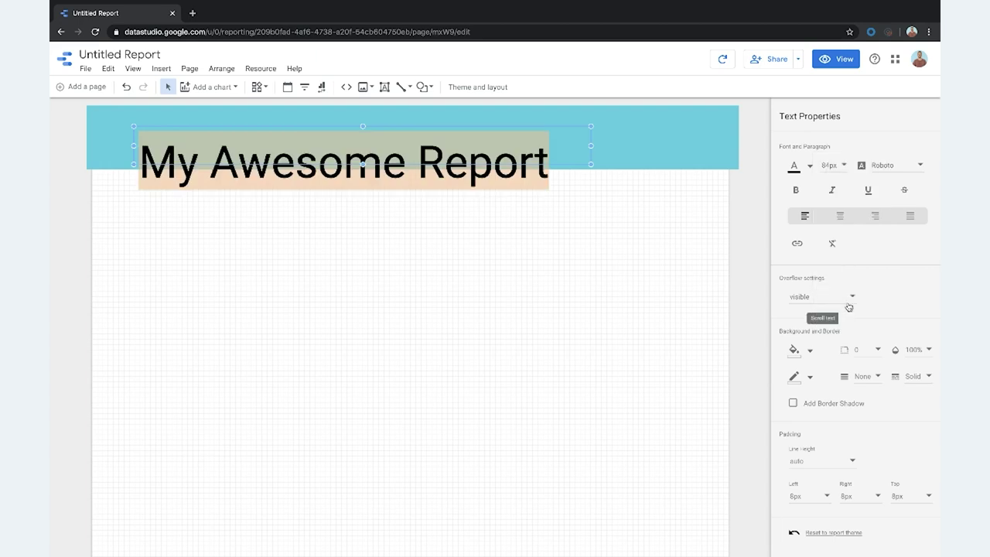
pyautogui.click(810, 167)
pyautogui.click(919, 186)
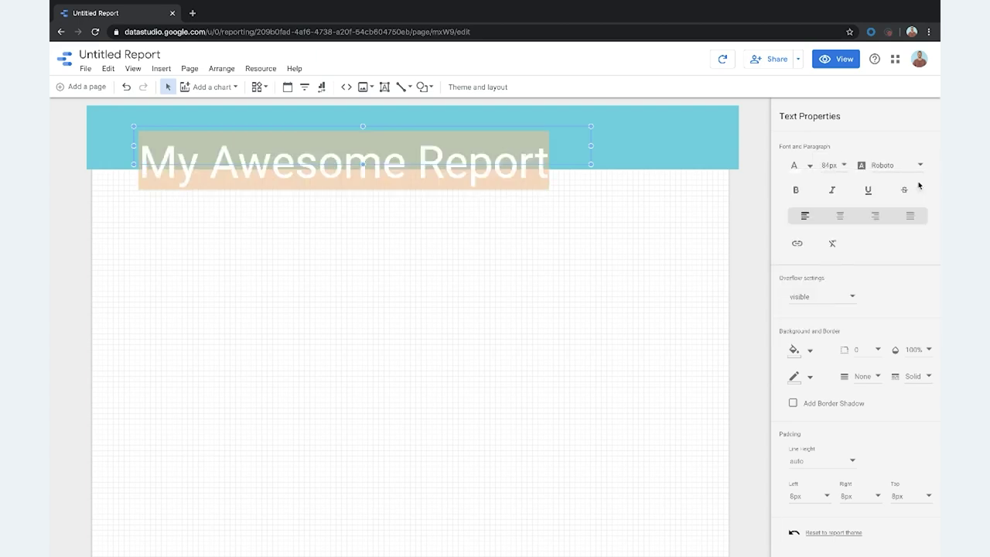
pyautogui.click(841, 168)
pyautogui.click(846, 163)
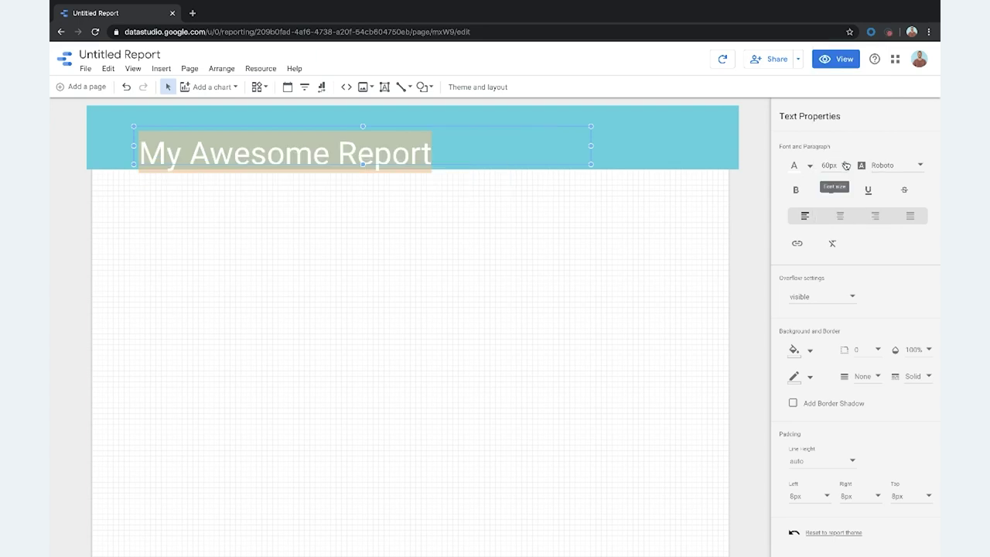
# Move the title to the centre of the banner.
pyautogui.click(489, 113)
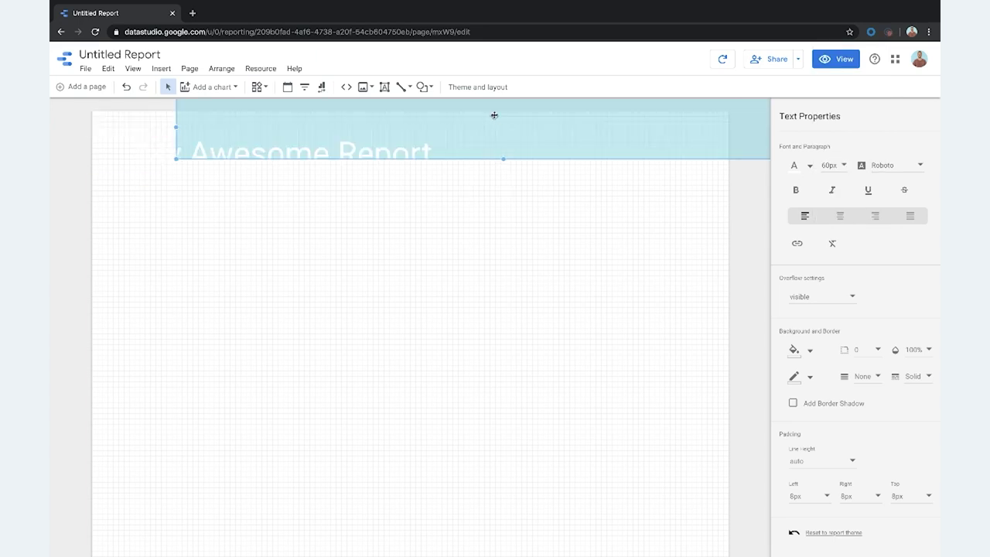
pyautogui.moveTo(338, 129); pyautogui.dragTo(456, 119)
pyautogui.click(411, 207)
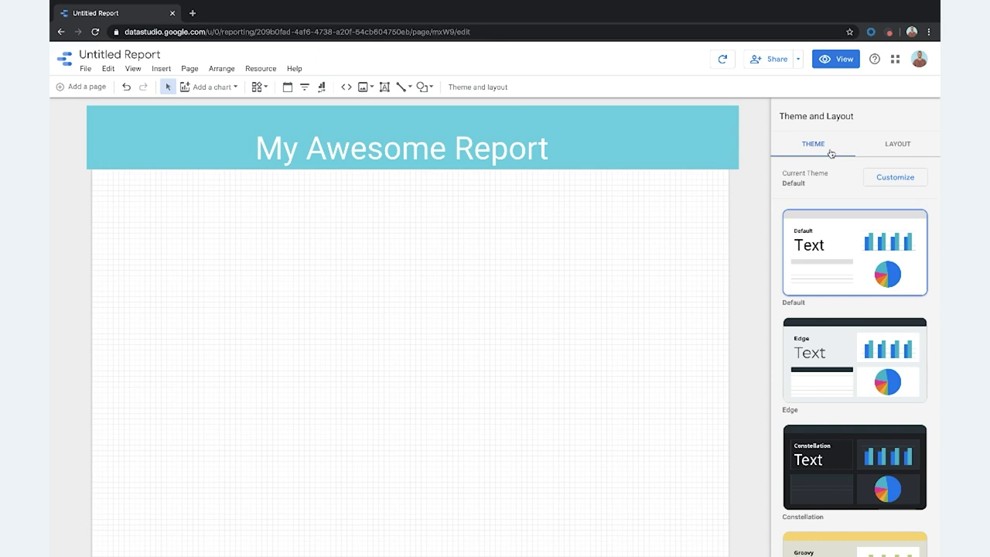
# Preview the Edge, Groovy and Insight themes, then apply the dark Constellation theme.
pyautogui.click(821, 400)
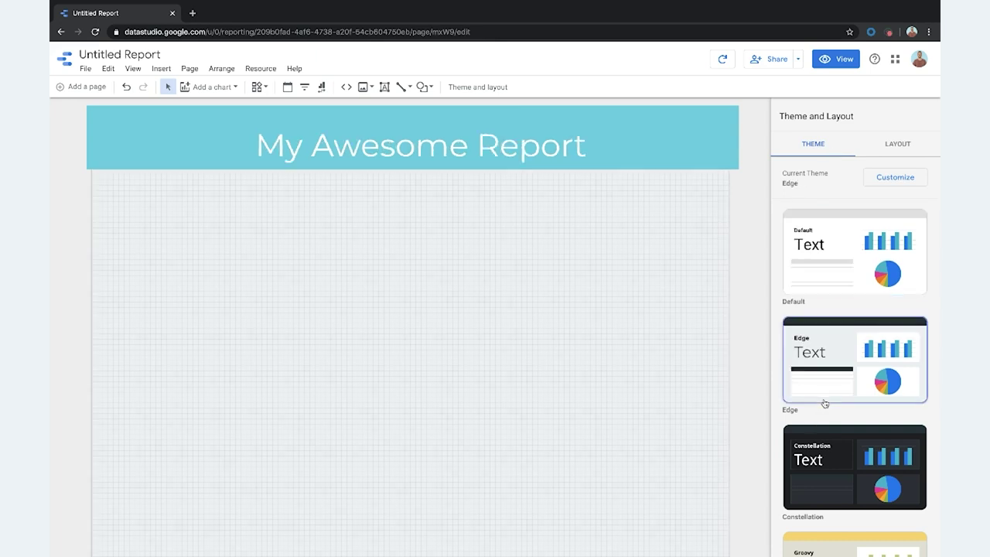
pyautogui.click(826, 436)
pyautogui.scroll(-1, 828, 441)
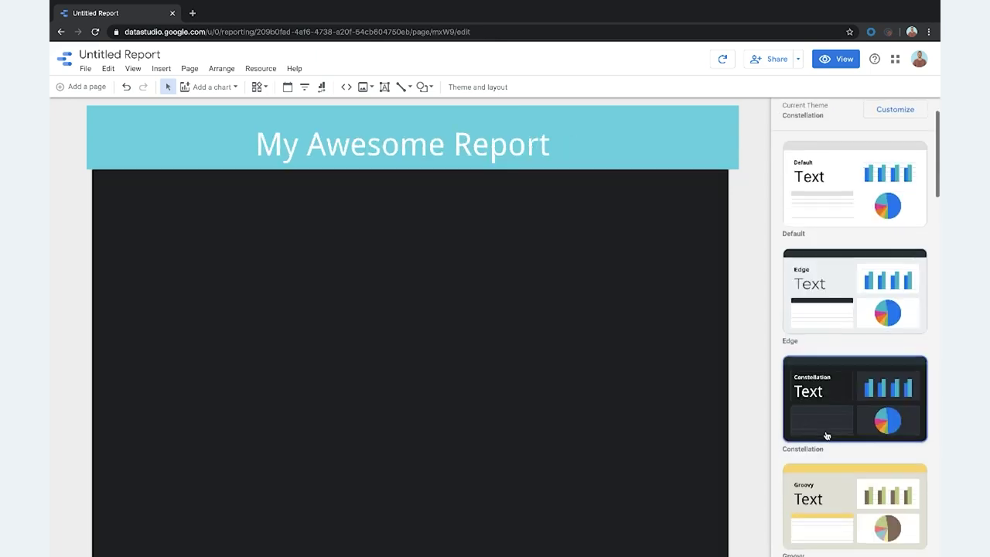
pyautogui.click(837, 495)
pyautogui.scroll(-2, 837, 495)
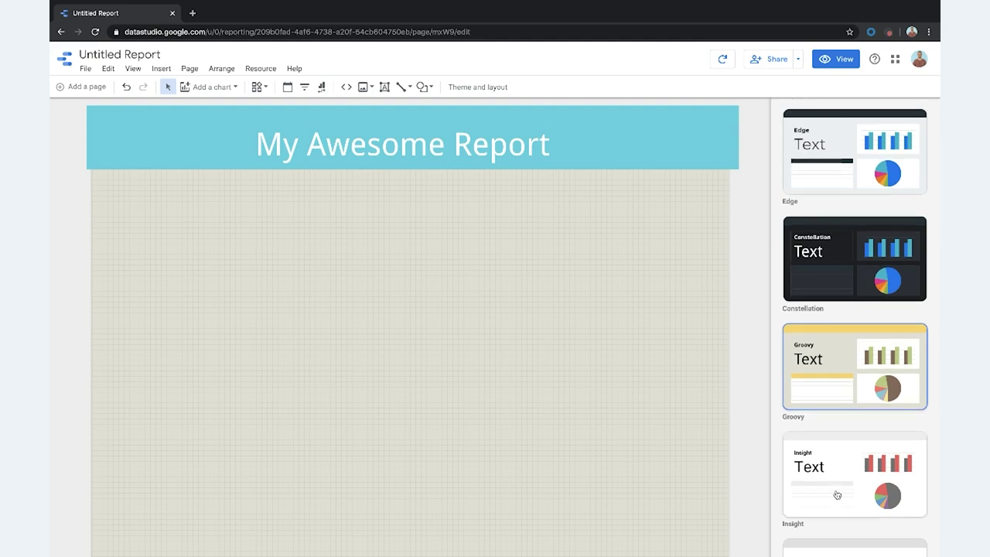
pyautogui.click(837, 496)
pyautogui.click(847, 295)
pyautogui.scroll(3, 849, 295)
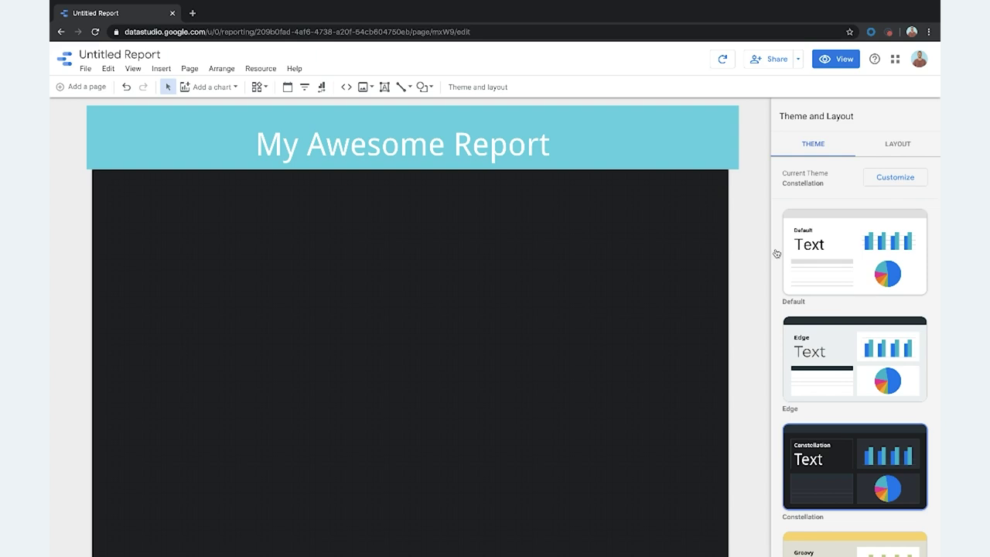
# Place a compact-number Pageviews scorecard below the report title.
pyautogui.click(209, 87)
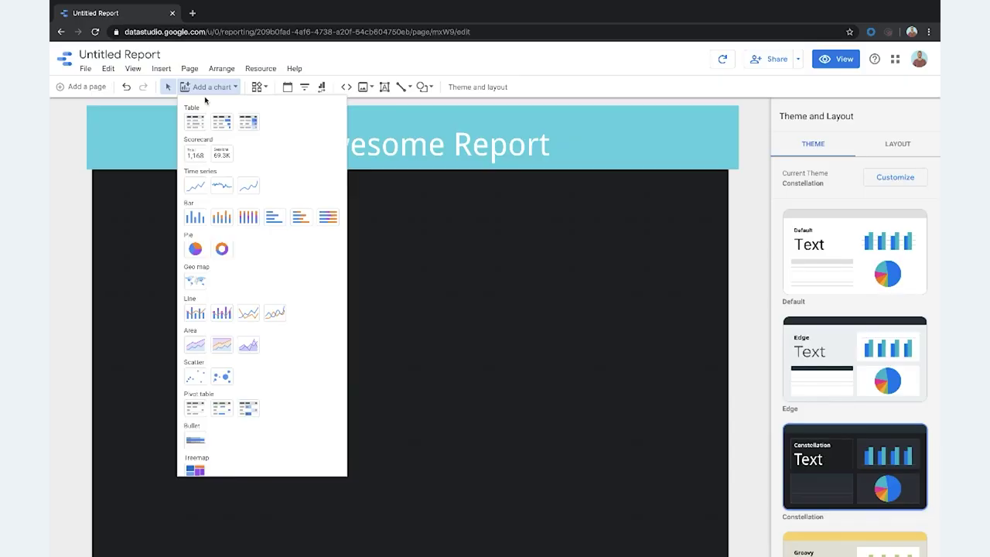
pyautogui.click(224, 155)
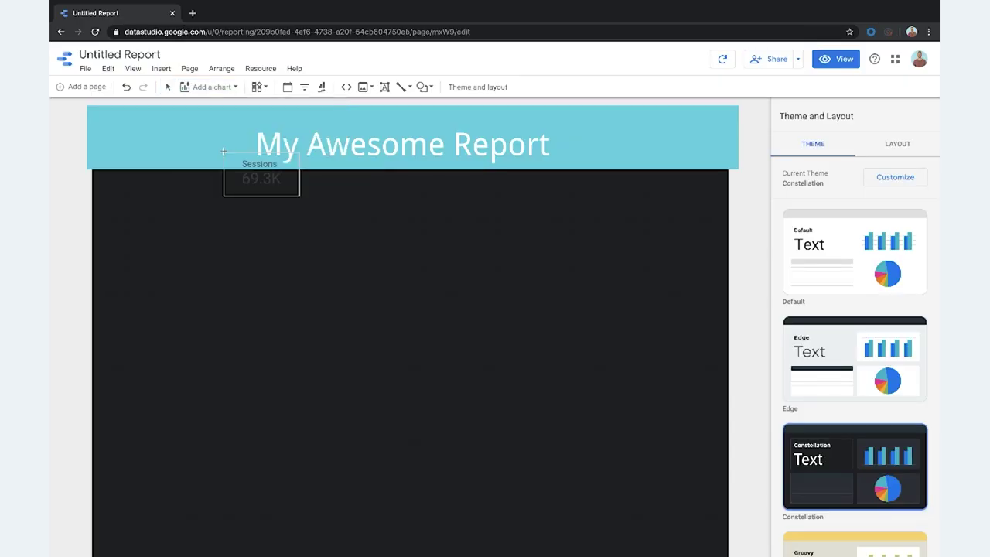
pyautogui.click(106, 190)
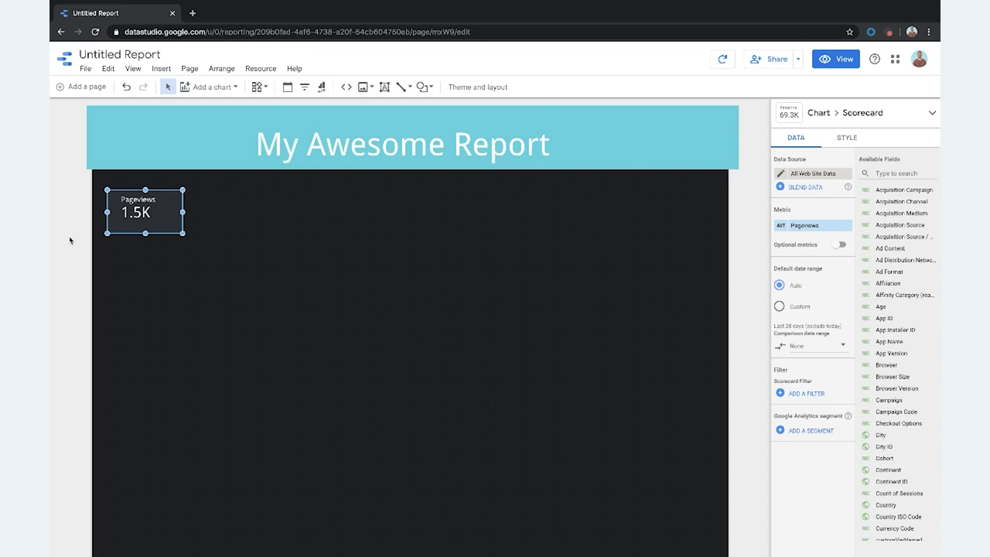
# Give the scorecard a white border with weight 3.
pyautogui.click(836, 139)
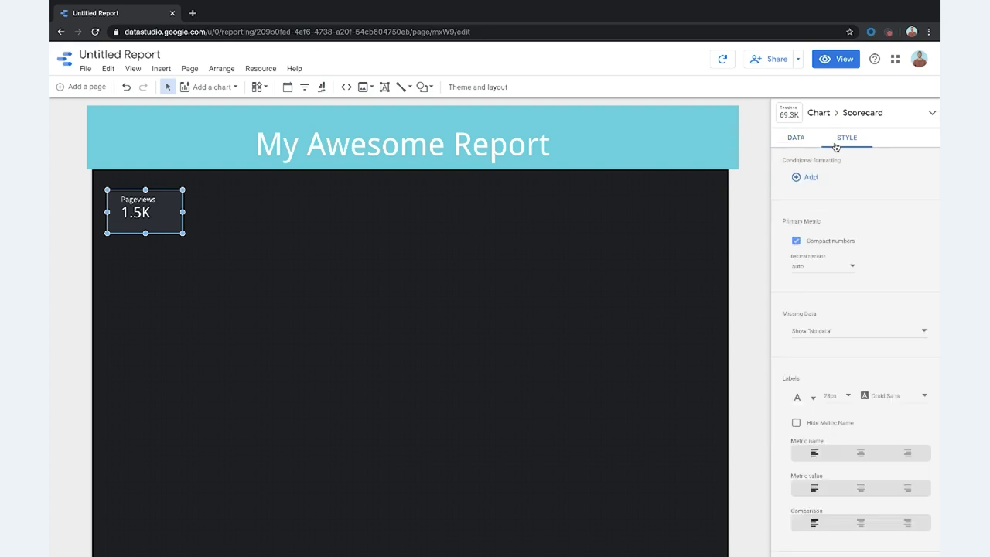
pyautogui.scroll(-10, 874, 297)
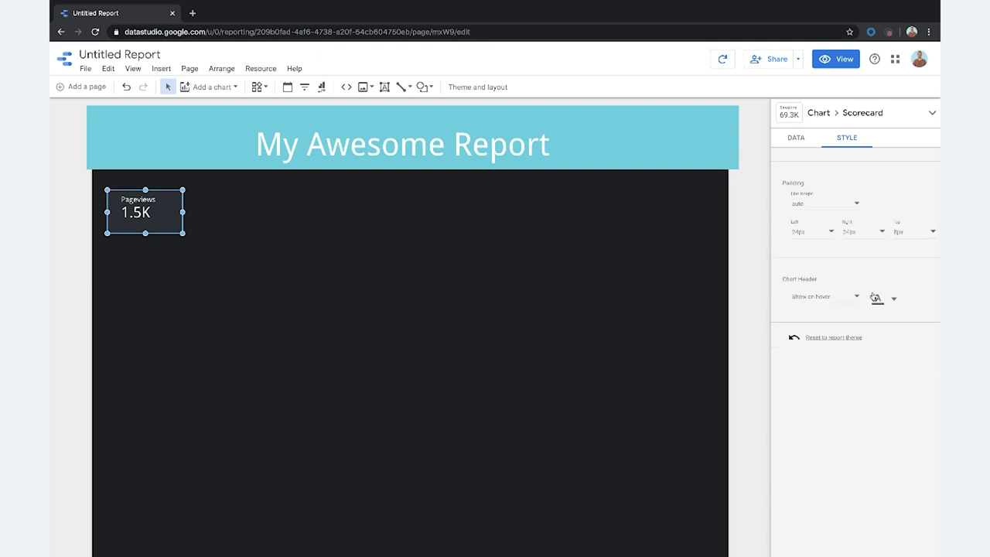
pyautogui.scroll(3, 875, 297)
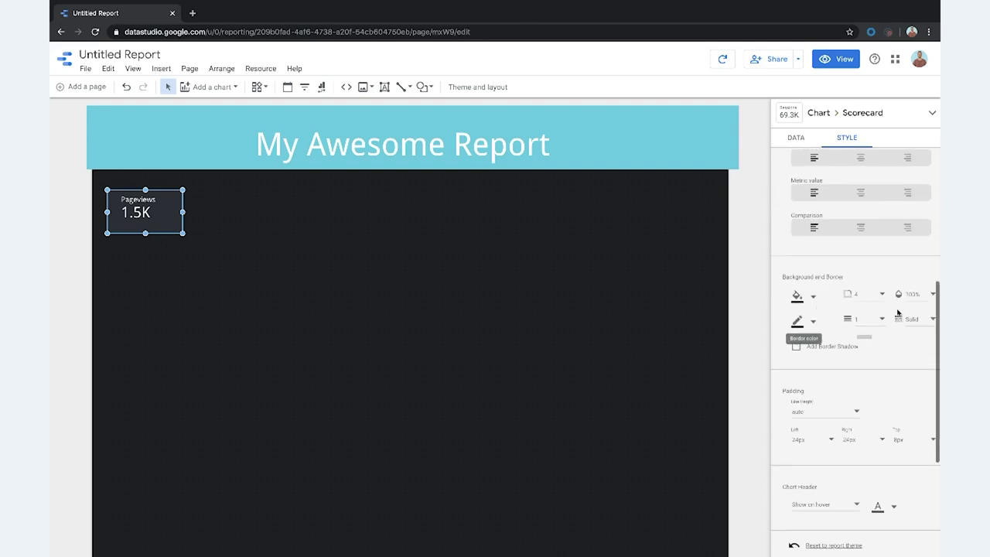
pyautogui.click(808, 323)
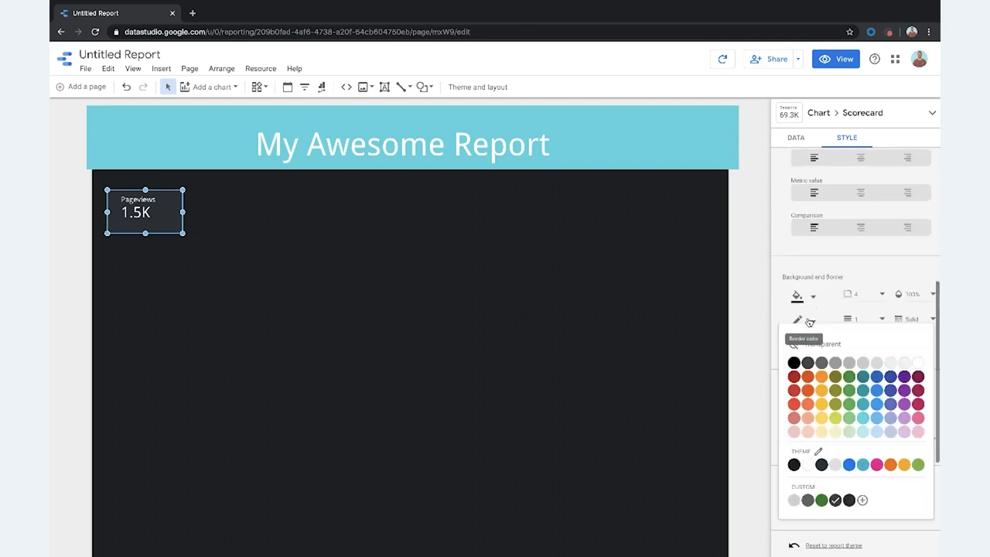
pyautogui.click(915, 367)
pyautogui.click(865, 319)
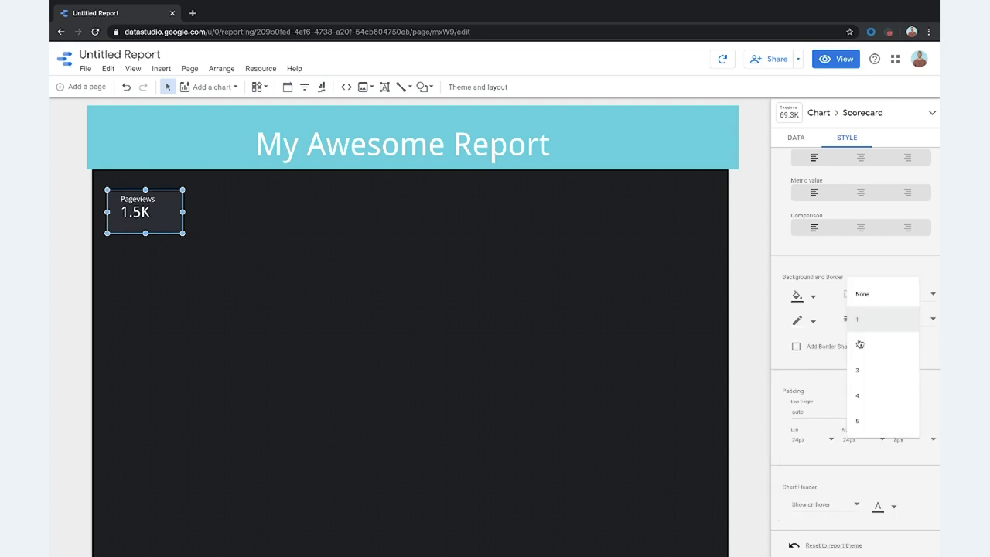
pyautogui.click(867, 378)
pyautogui.click(268, 289)
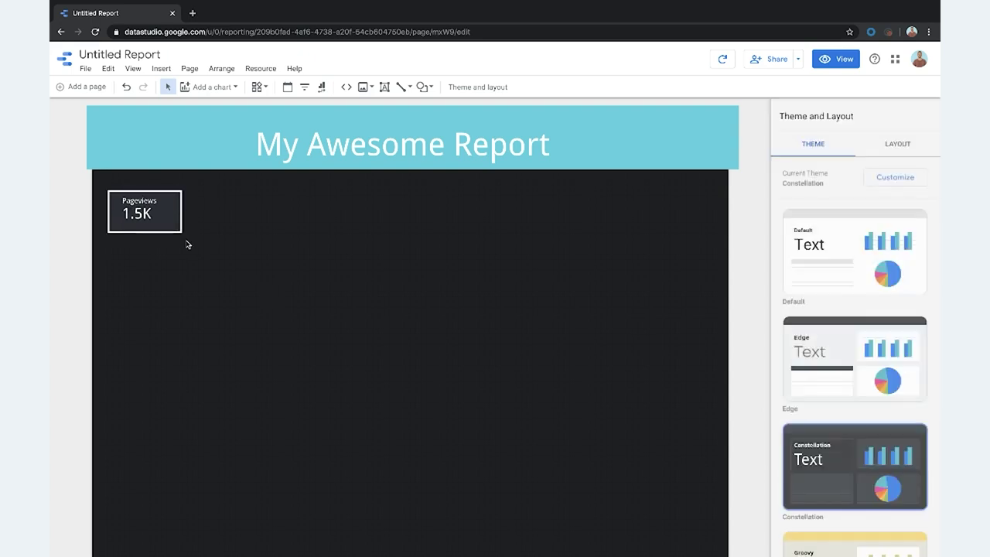
pyautogui.click(109, 193)
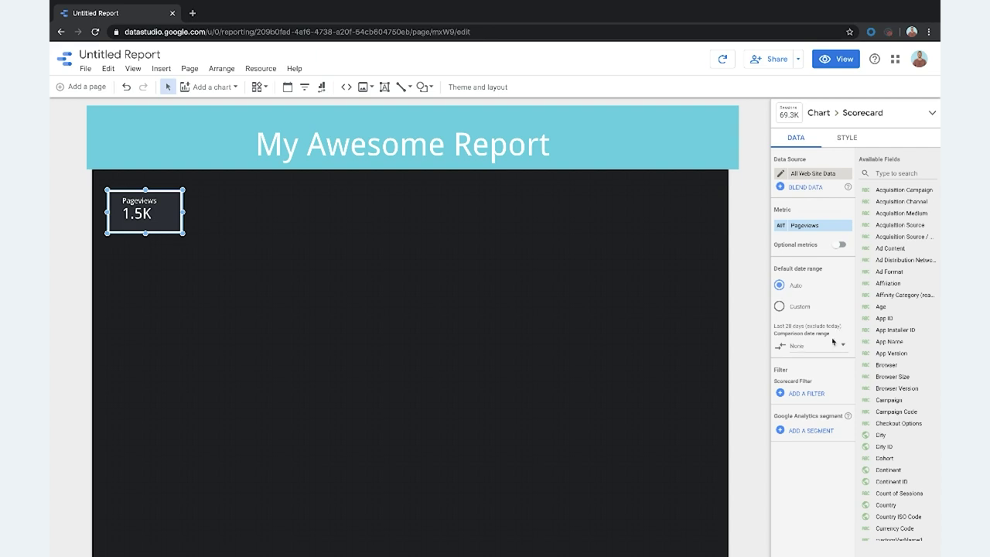
# Set the scorecard's comparison date range to Previous period and apply it.
pyautogui.click(808, 351)
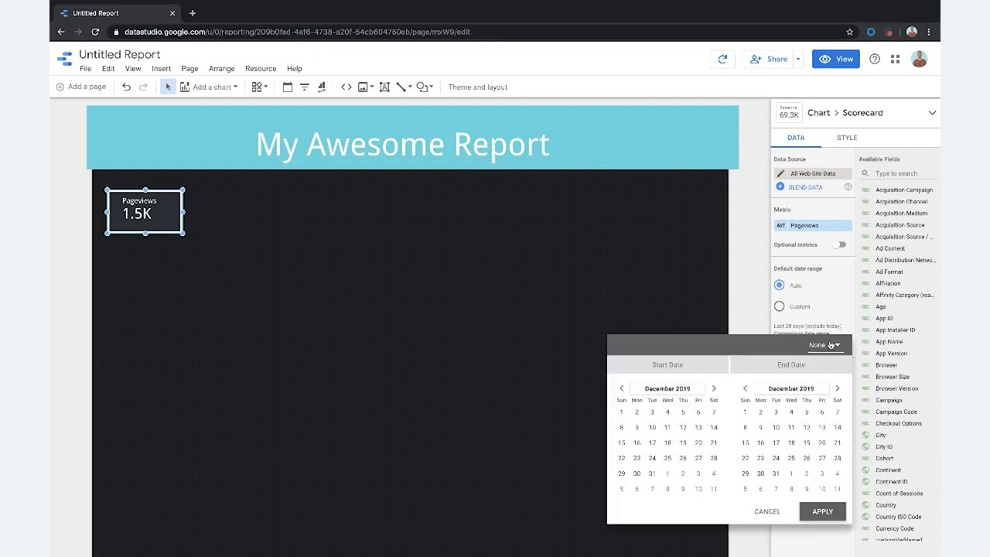
pyautogui.click(811, 329)
pyautogui.click(809, 348)
pyautogui.click(817, 346)
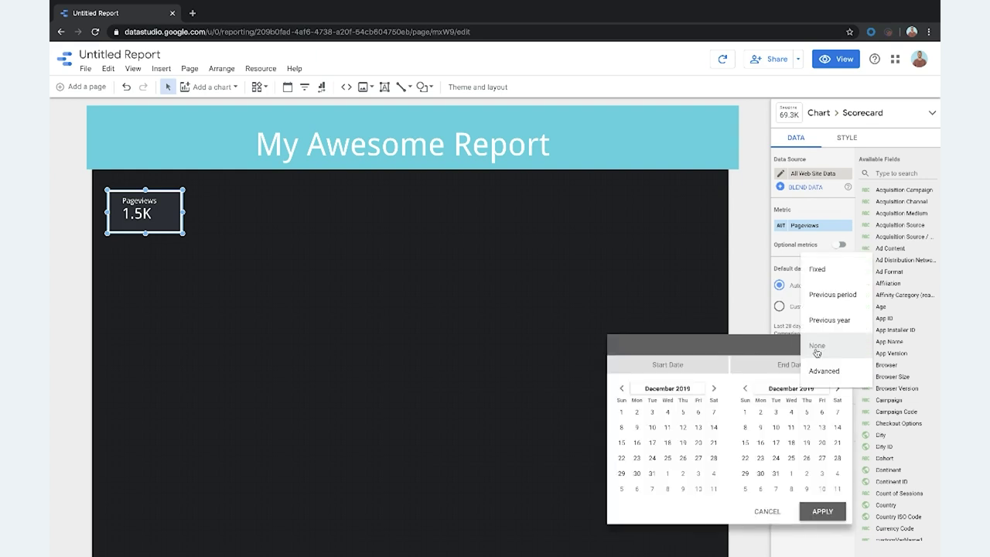
pyautogui.click(848, 298)
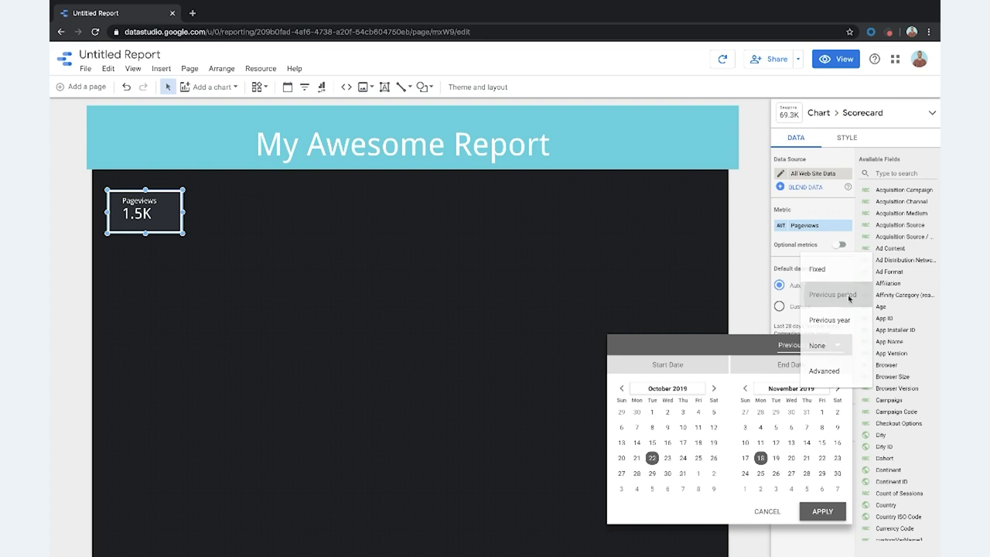
pyautogui.click(836, 515)
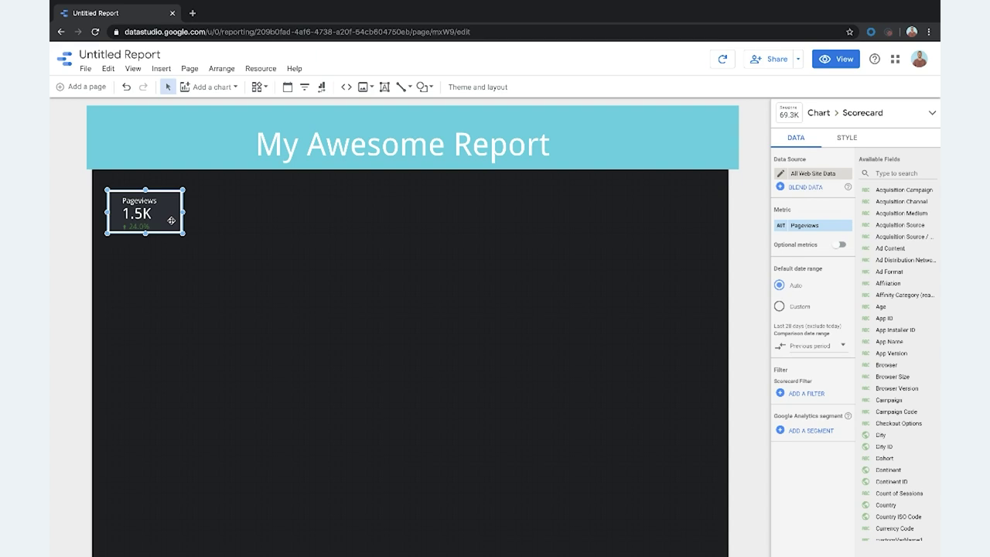
# Copy the Pageviews scorecard and paste a duplicate onto the page.
pyautogui.click(221, 232)
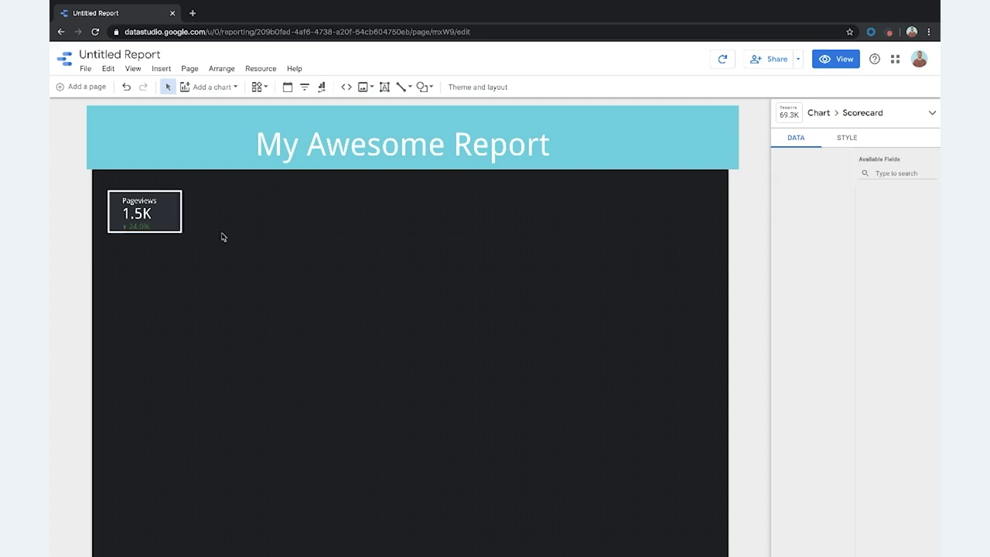
pyautogui.click(165, 225)
pyautogui.rightClick(166, 227)
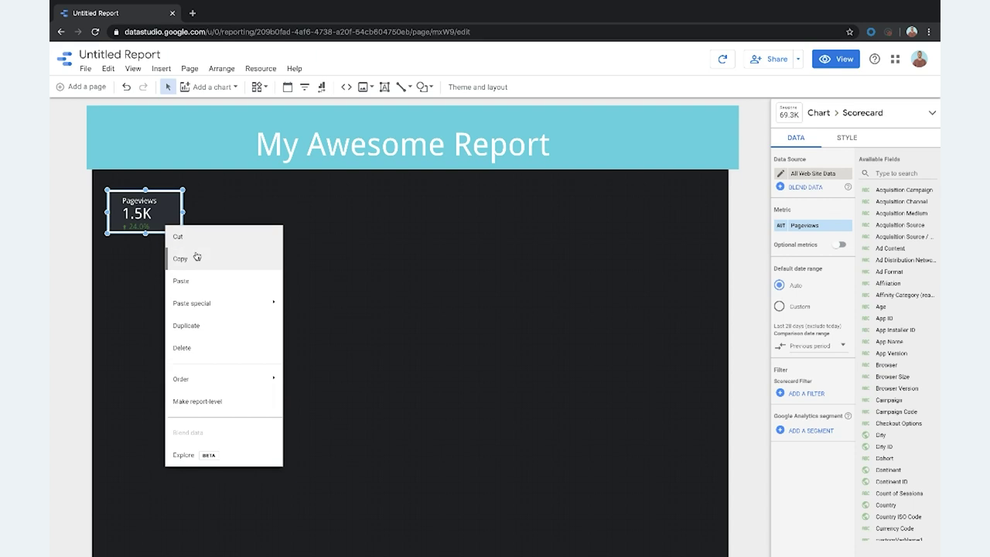
pyautogui.click(180, 258)
pyautogui.click(232, 255)
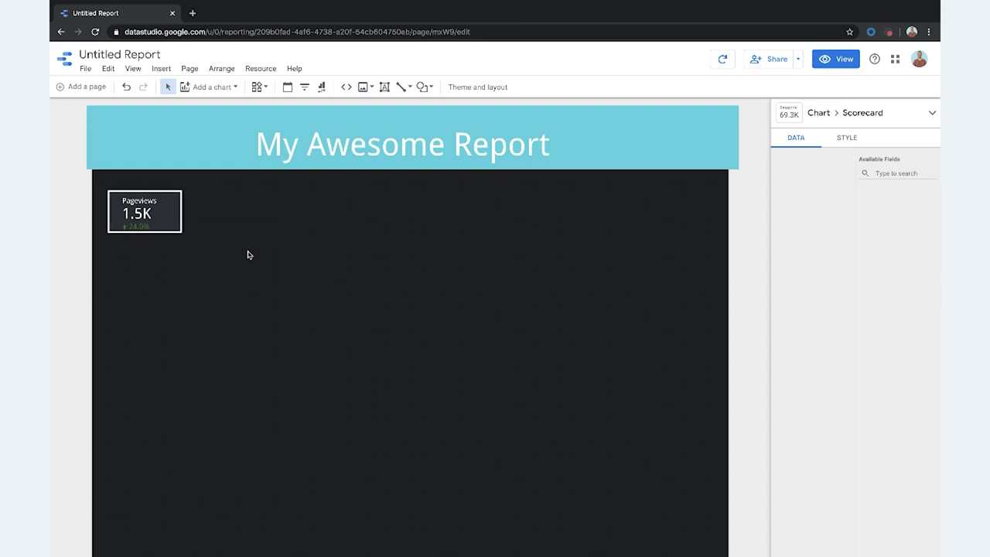
pyautogui.rightClick(247, 253)
pyautogui.click(280, 312)
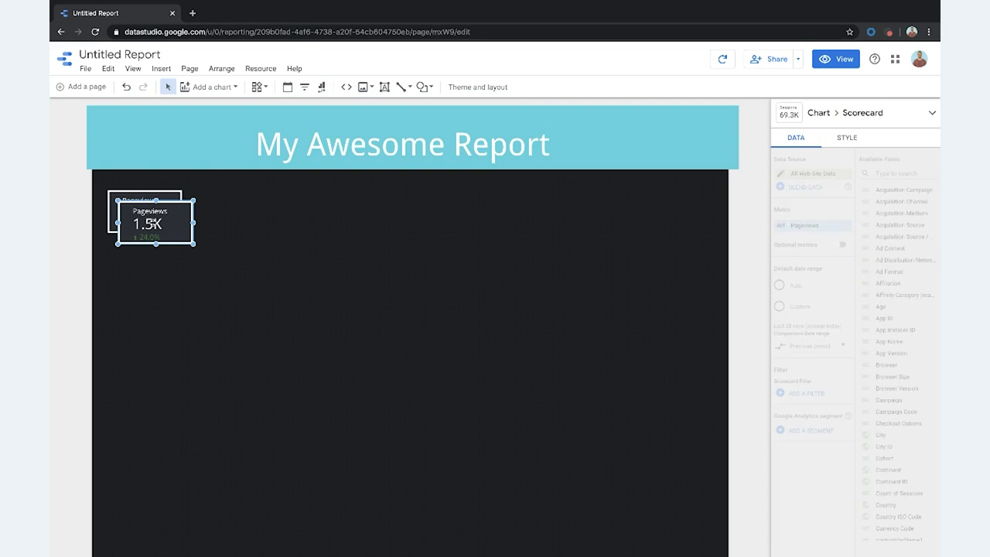
pyautogui.moveTo(146, 211); pyautogui.dragTo(225, 211)
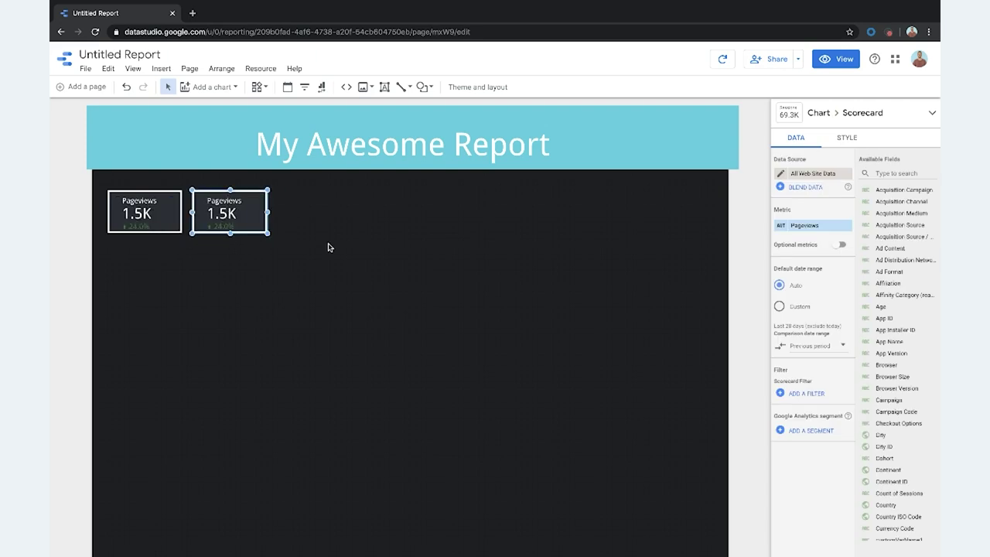
pyautogui.click(328, 247)
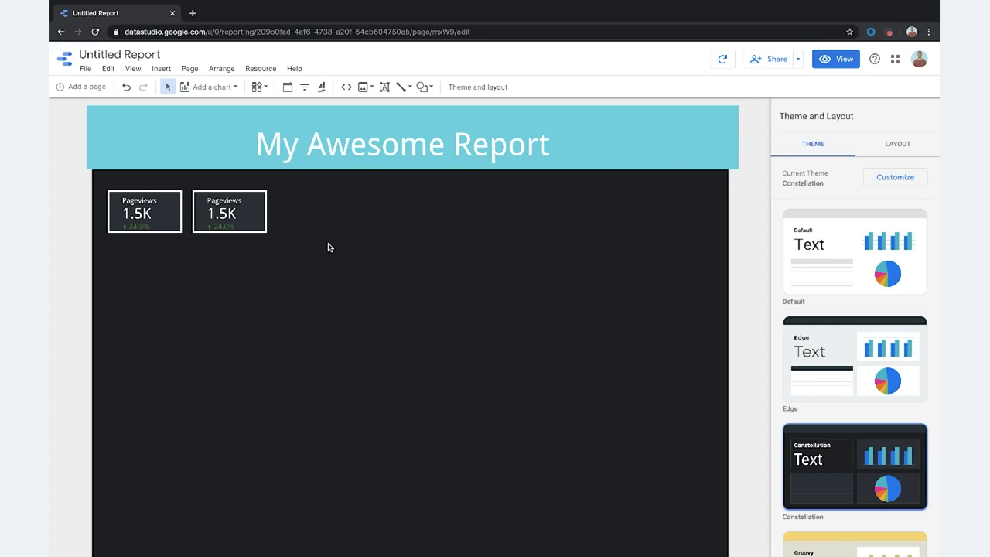
pyautogui.click(243, 216)
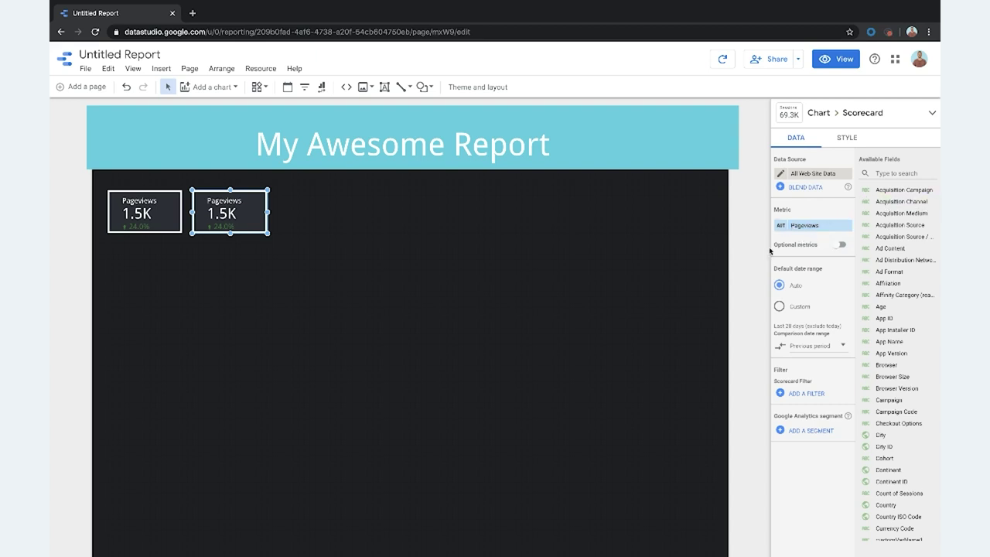
pyautogui.click(805, 226)
pyautogui.scroll(-1, 800, 290)
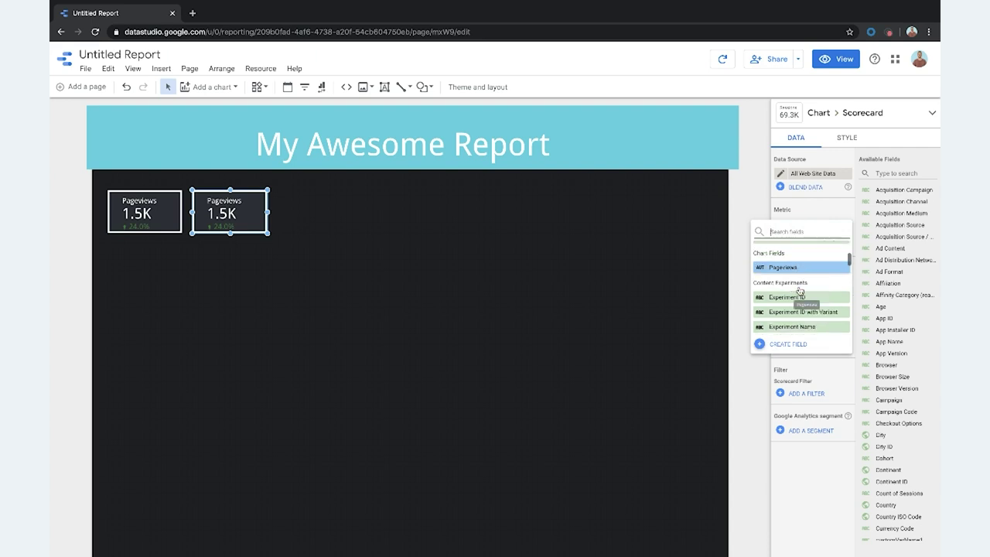
pyautogui.scroll(-6, 800, 291)
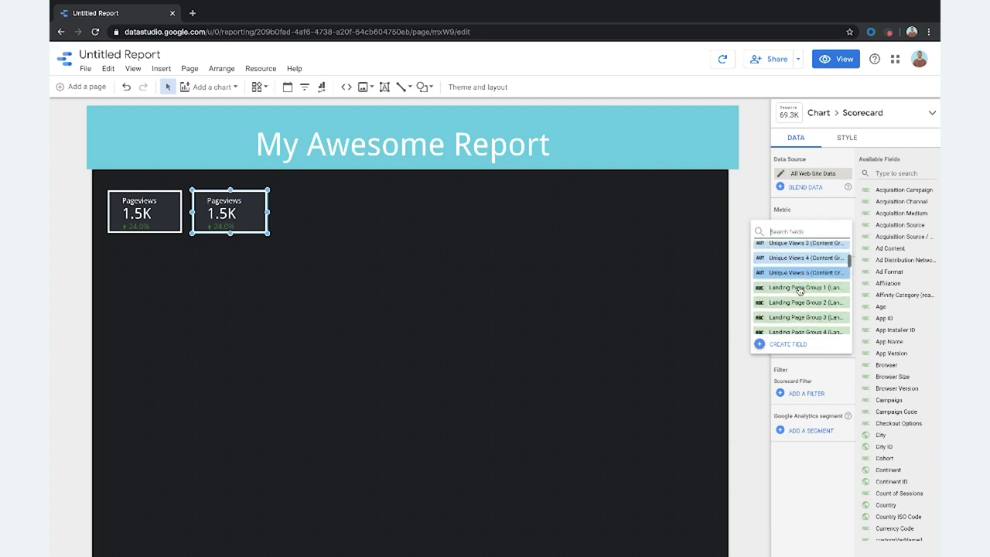
pyautogui.scroll(-8, 799, 291)
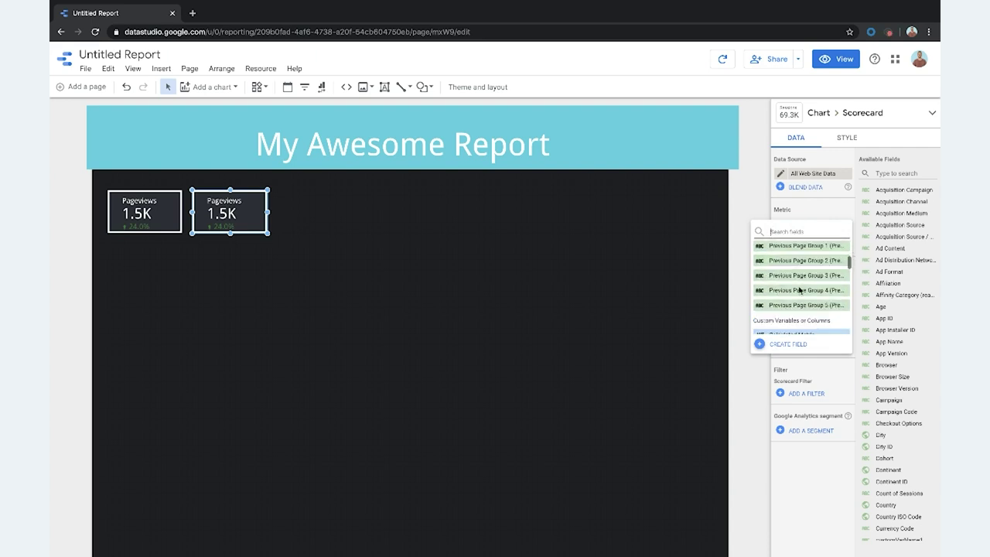
pyautogui.scroll(-8, 800, 291)
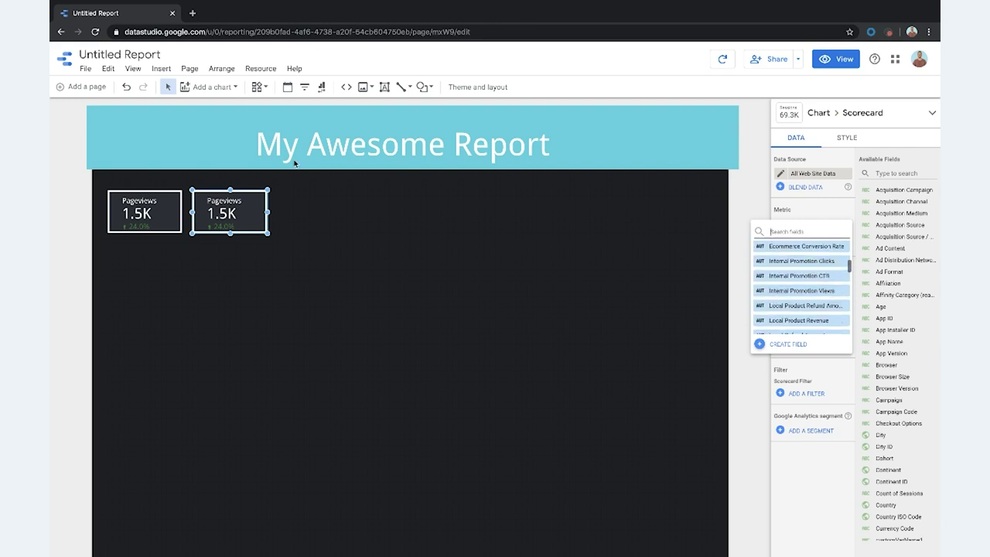
pyautogui.click(236, 213)
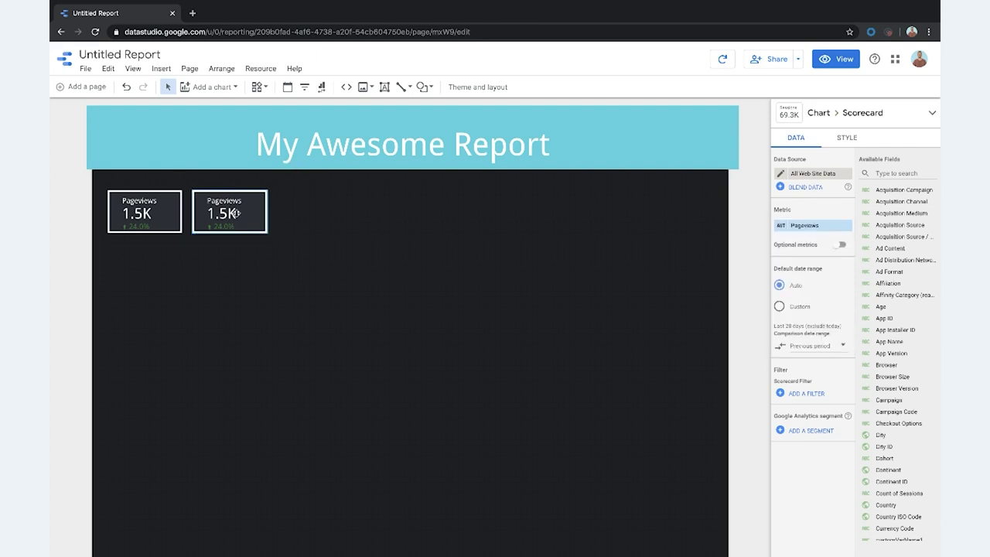
pyautogui.press('Delete')
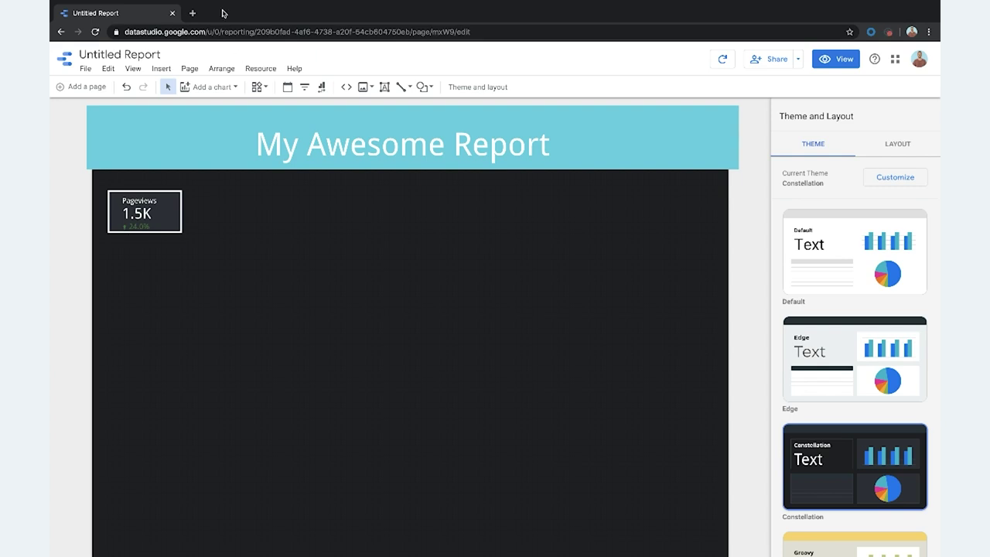
pyautogui.click(200, 81)
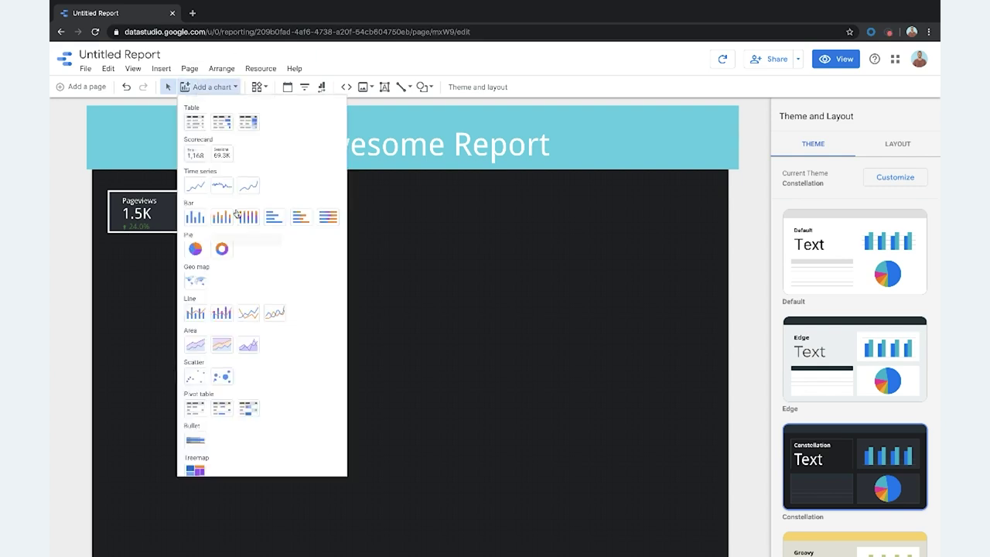
pyautogui.click(195, 280)
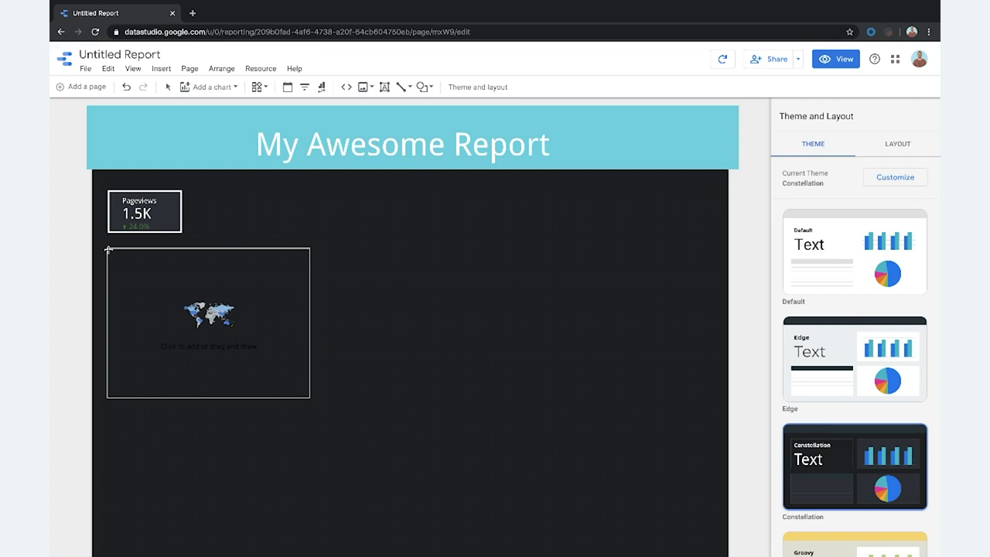
pyautogui.click(107, 248)
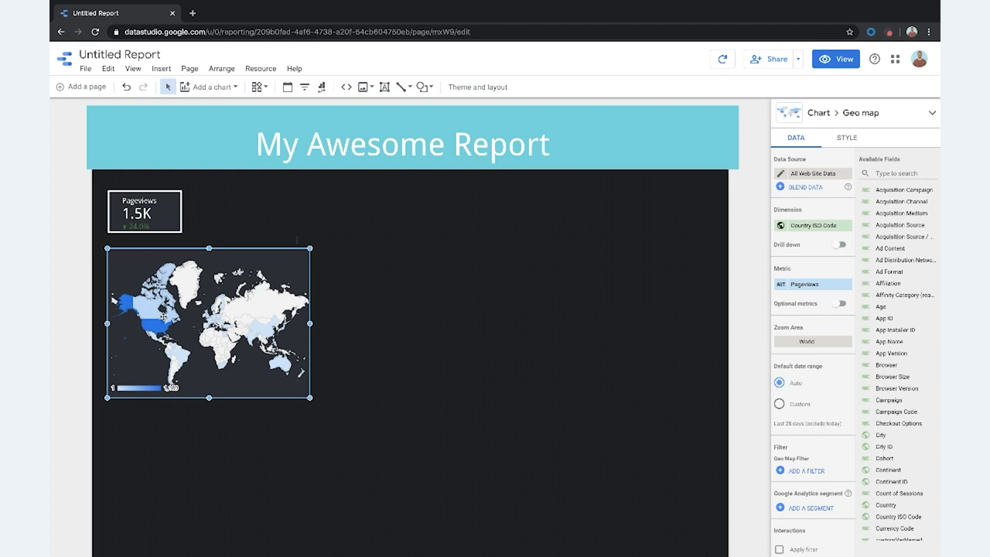
pyautogui.moveTo(310, 398); pyautogui.dragTo(376, 445)
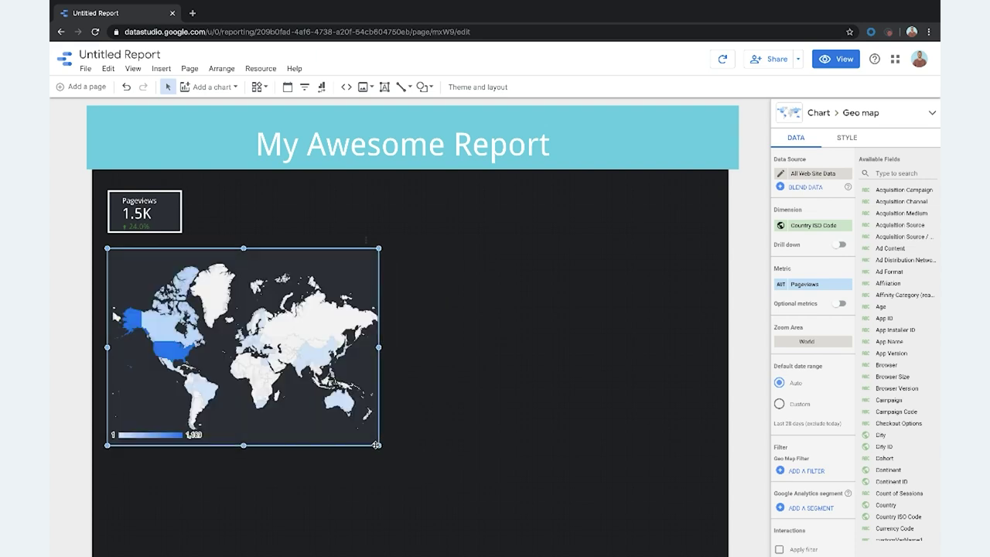
pyautogui.click(825, 225)
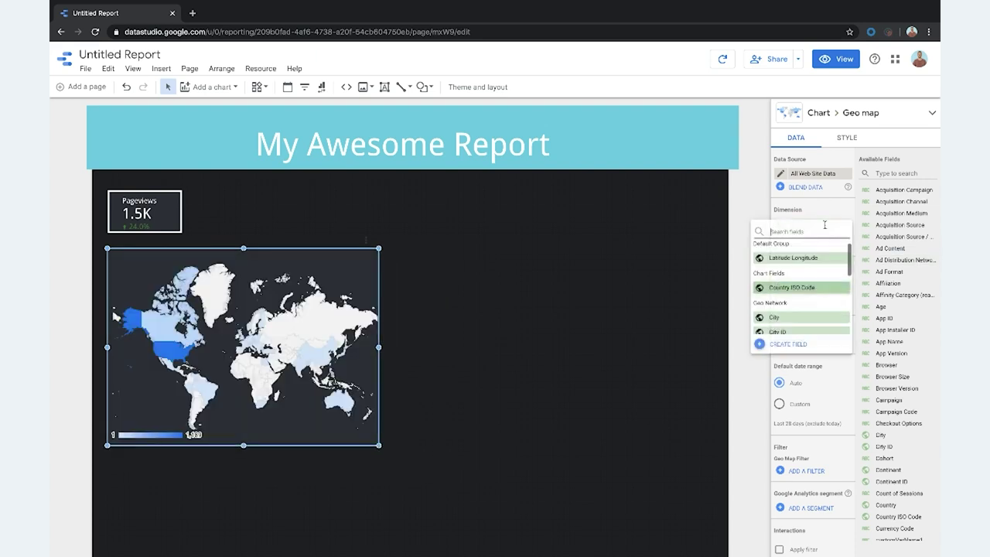
pyautogui.scroll(-4, 801, 263)
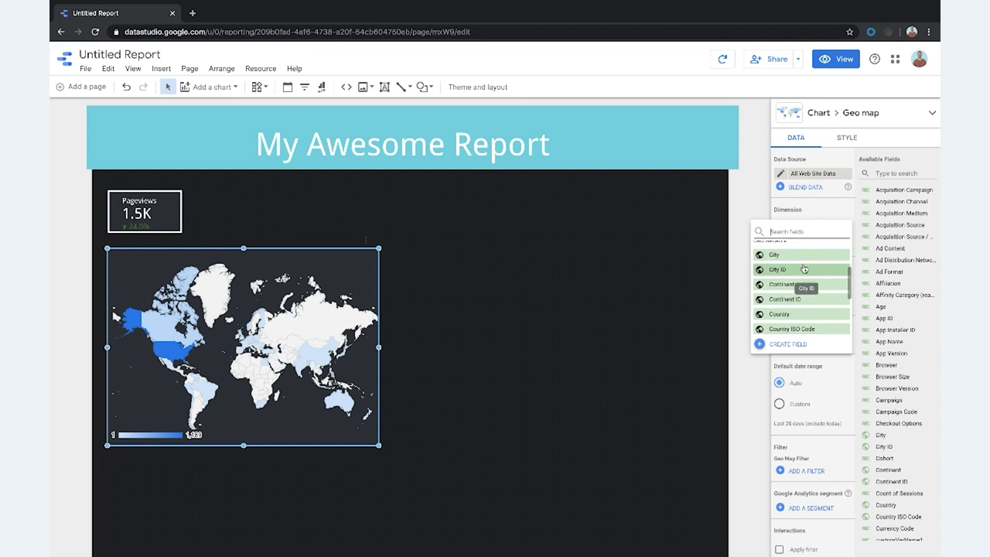
pyautogui.click(801, 255)
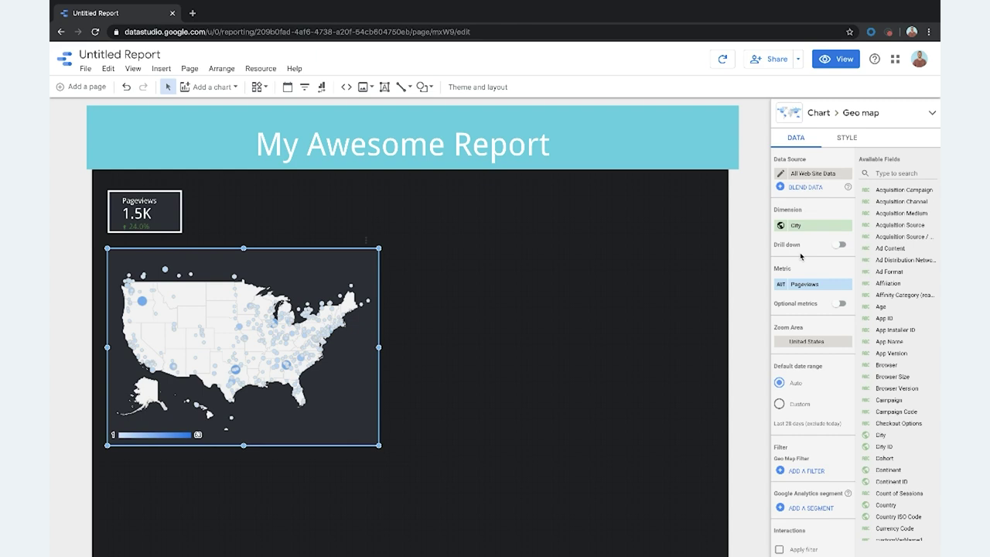
pyautogui.click(813, 225)
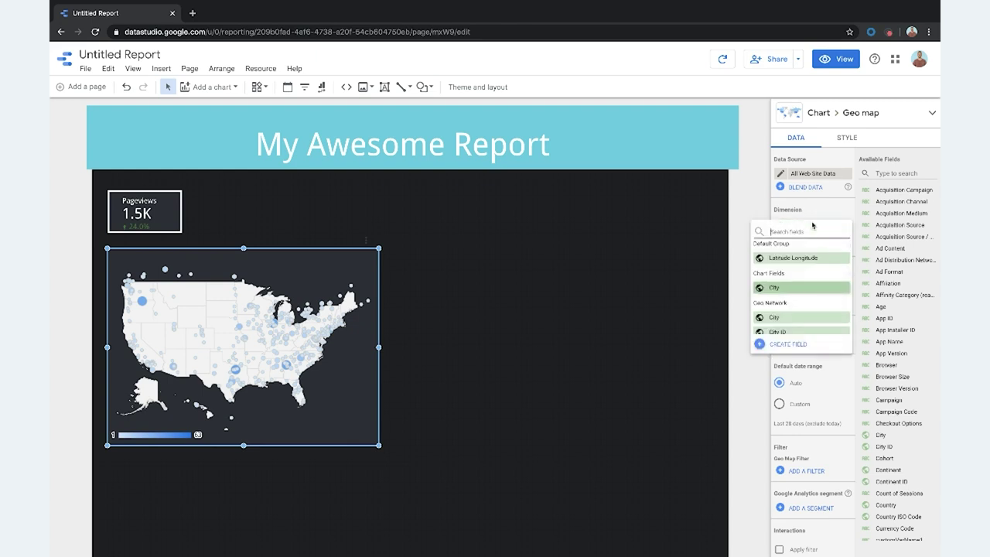
pyautogui.click(818, 211)
pyautogui.click(804, 228)
pyautogui.scroll(-5, 777, 289)
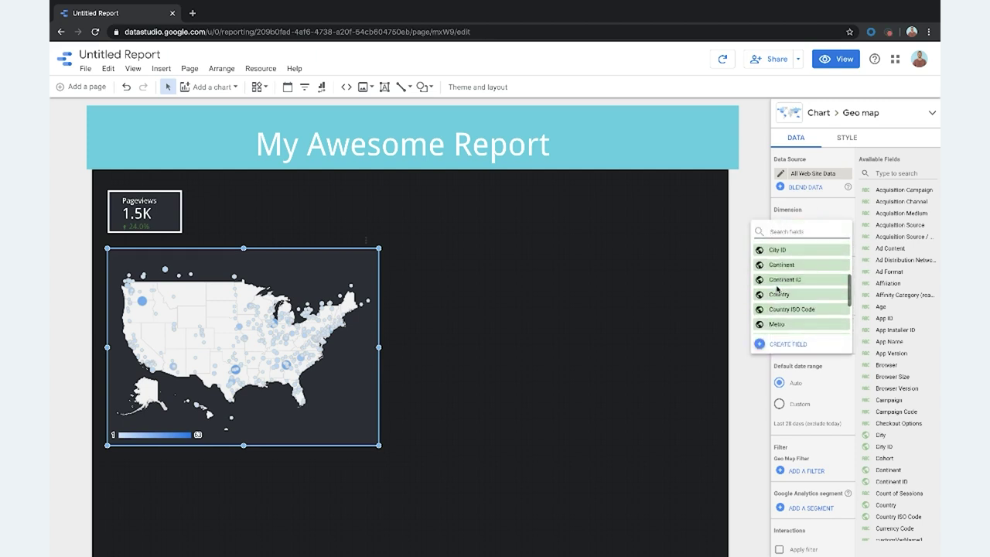
pyautogui.scroll(-2, 778, 291)
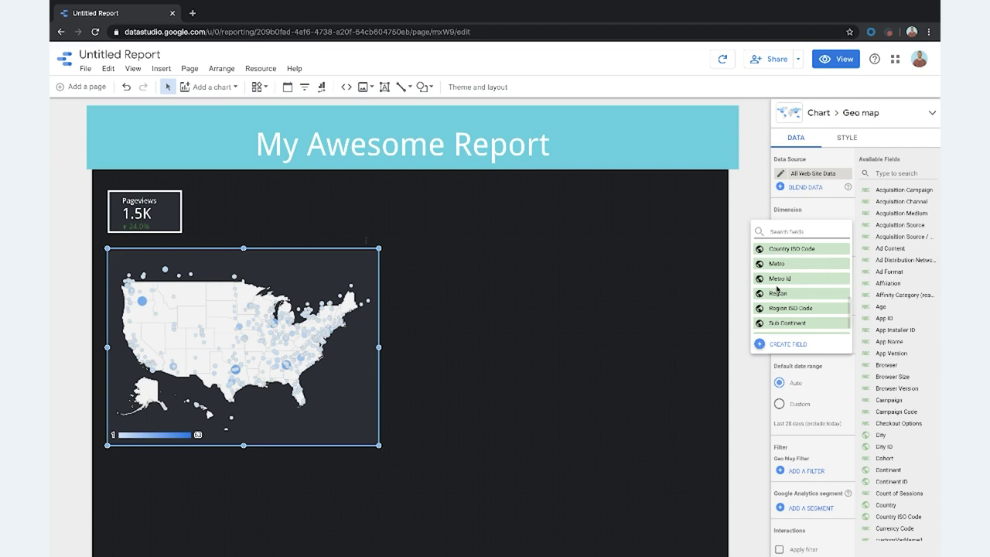
pyautogui.click(827, 212)
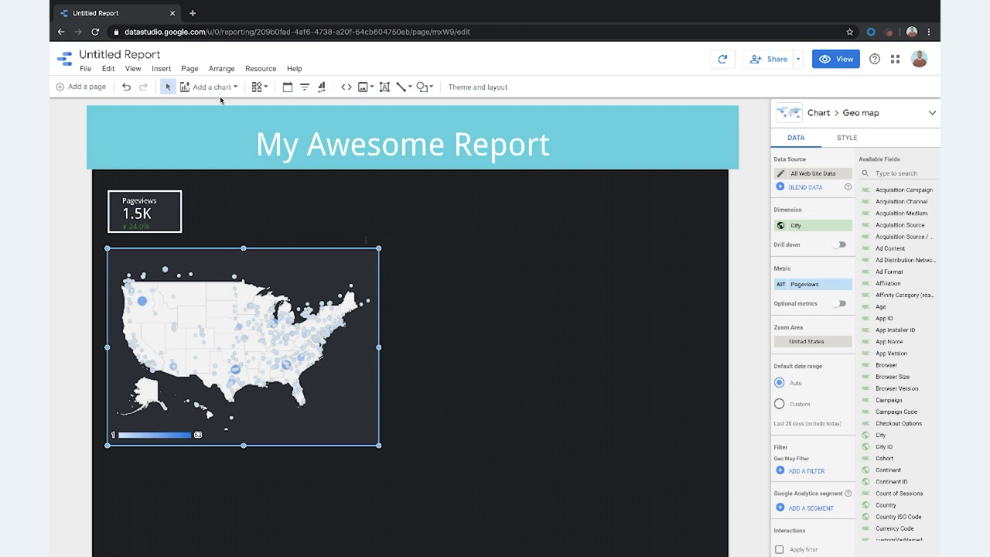
pyautogui.click(225, 223)
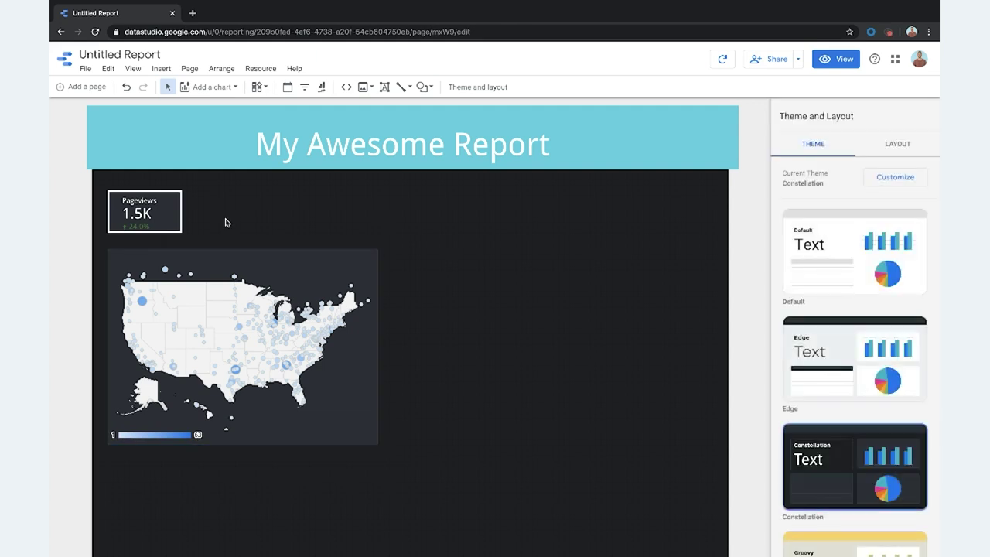
pyautogui.click(249, 323)
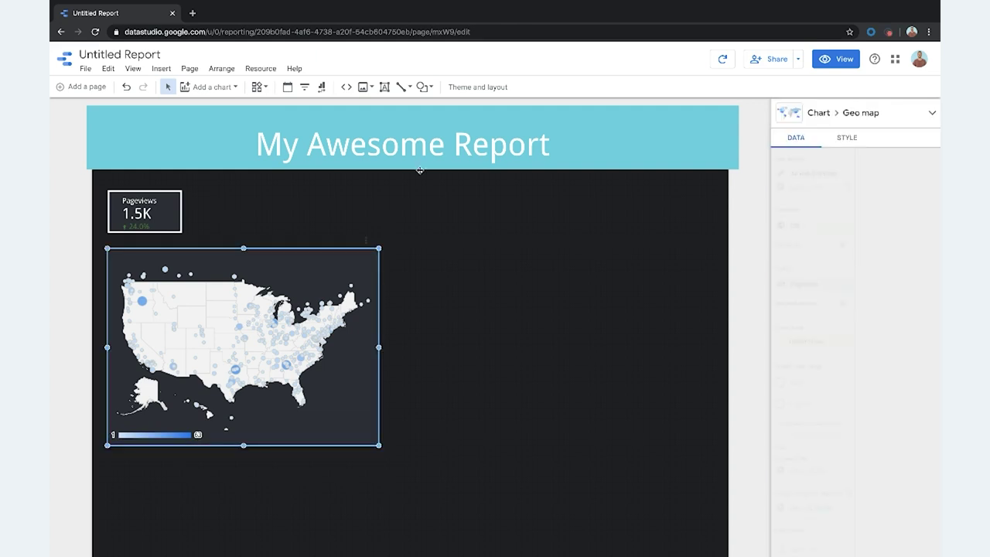
# Place a Pageviews time series chart beside the map, enlarged to the map's height.
pyautogui.click(213, 88)
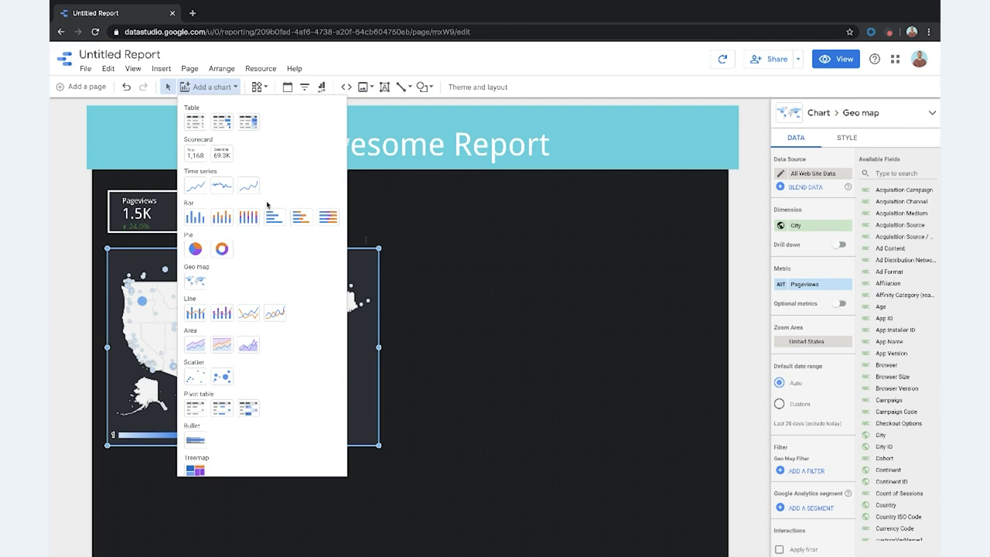
pyautogui.click(196, 189)
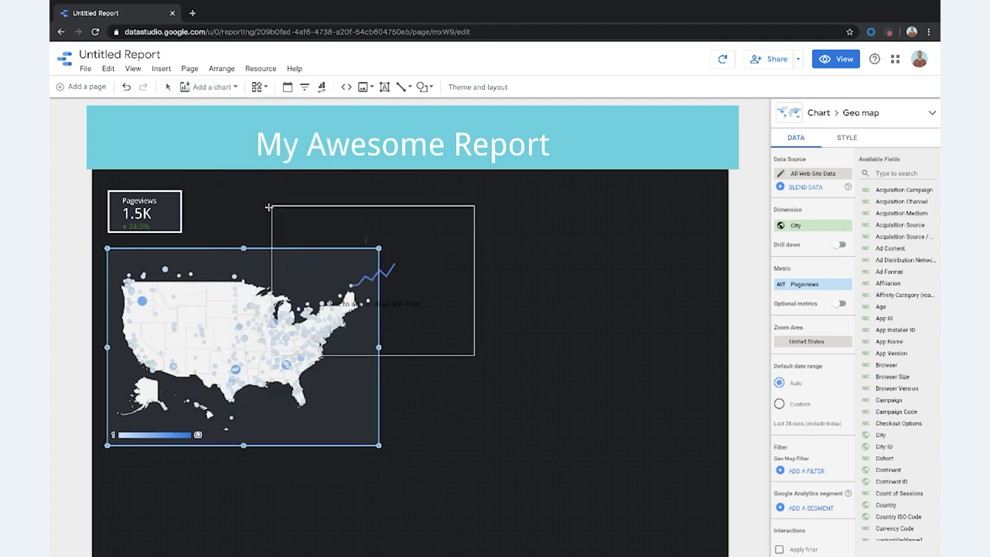
pyautogui.press('Escape')
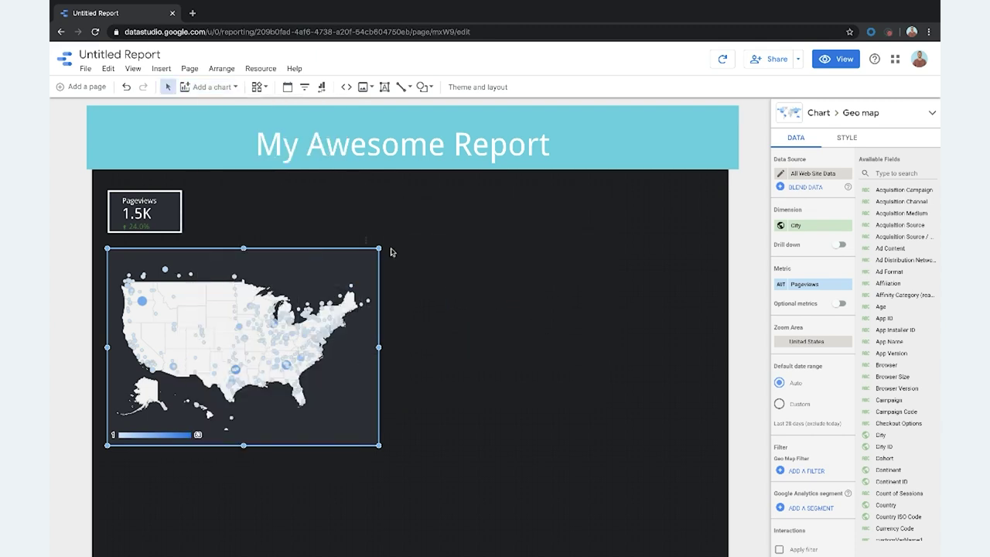
pyautogui.click(391, 252)
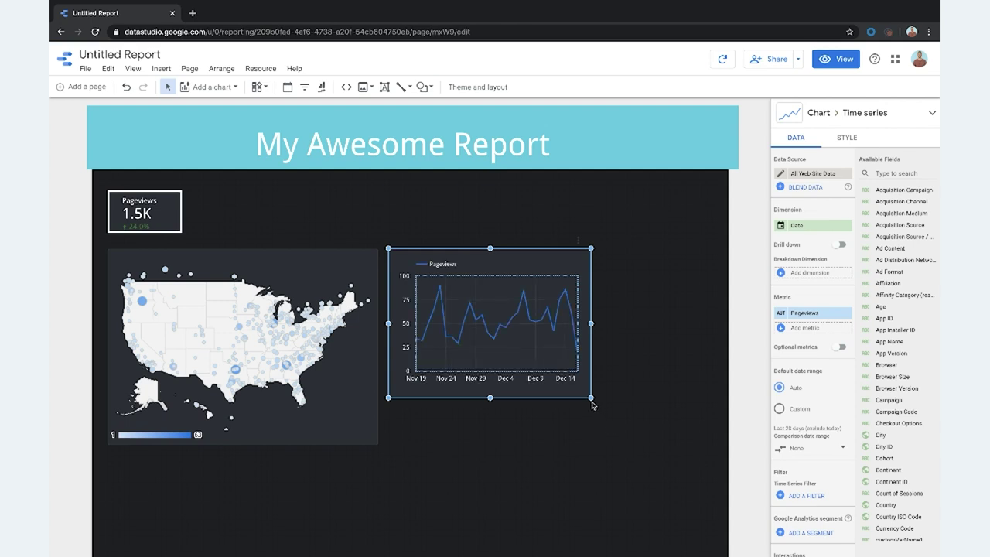
pyautogui.moveTo(591, 399); pyautogui.dragTo(694, 449)
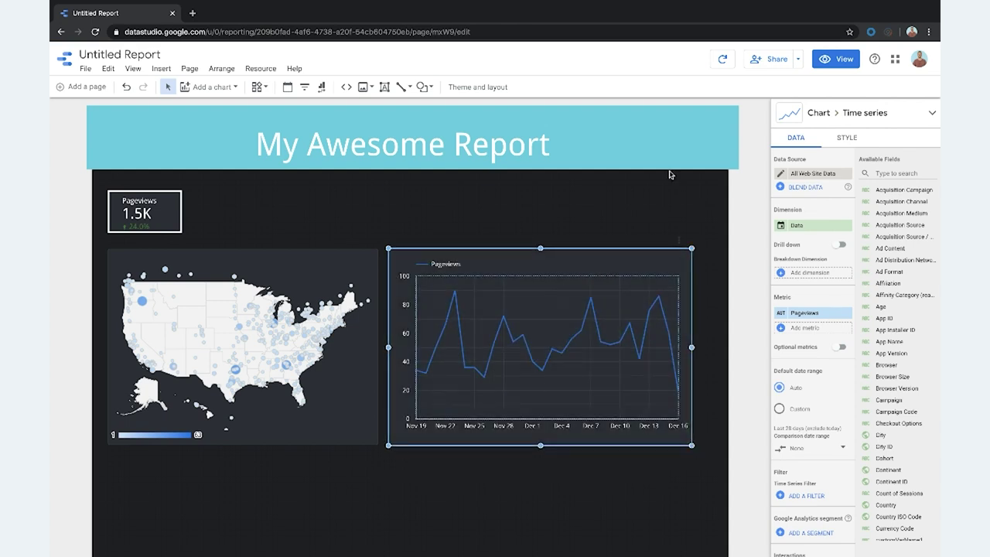
pyautogui.click(575, 205)
pyautogui.scroll(-1, 574, 204)
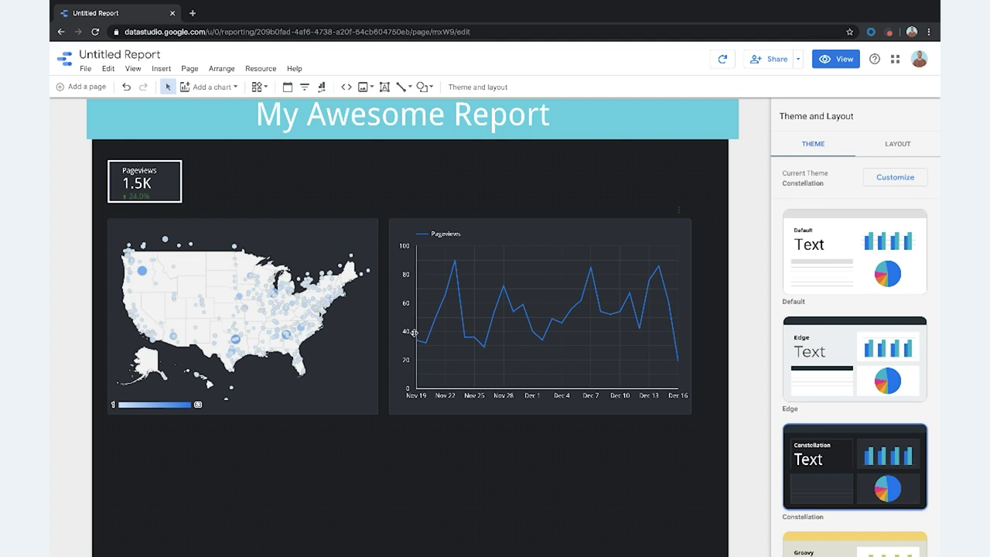
pyautogui.click(224, 87)
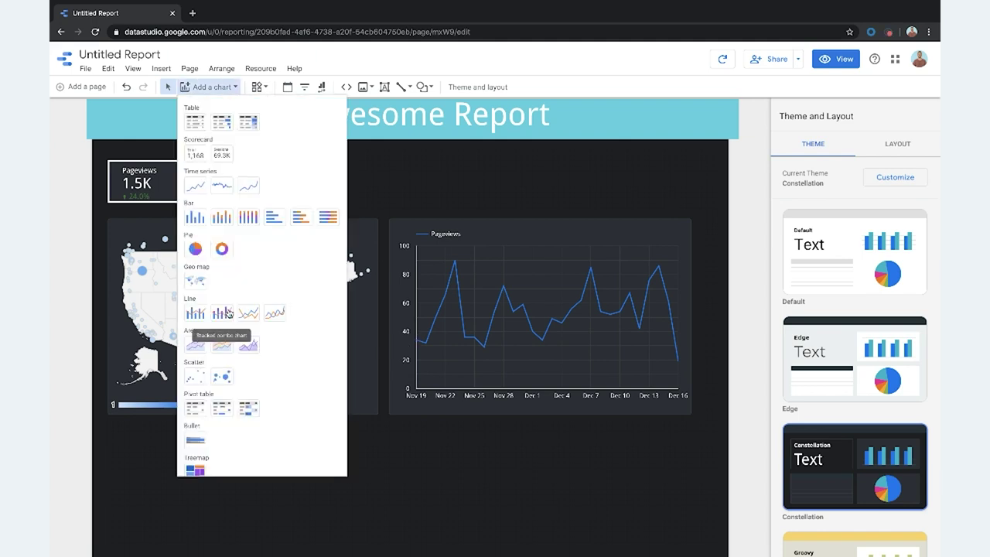
# Put a pie chart below the US map, keeping Medium as its dimension.
pyautogui.click(196, 248)
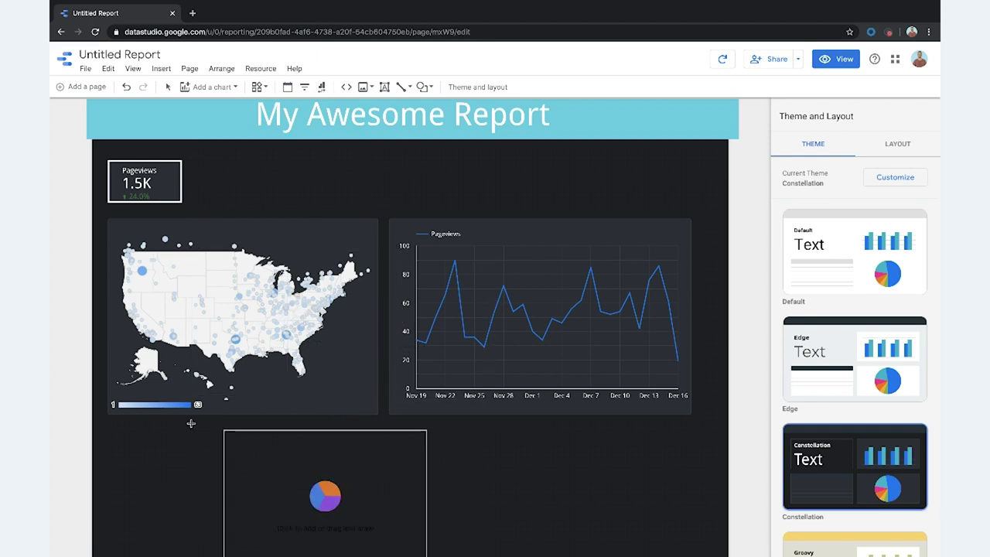
pyautogui.click(112, 426)
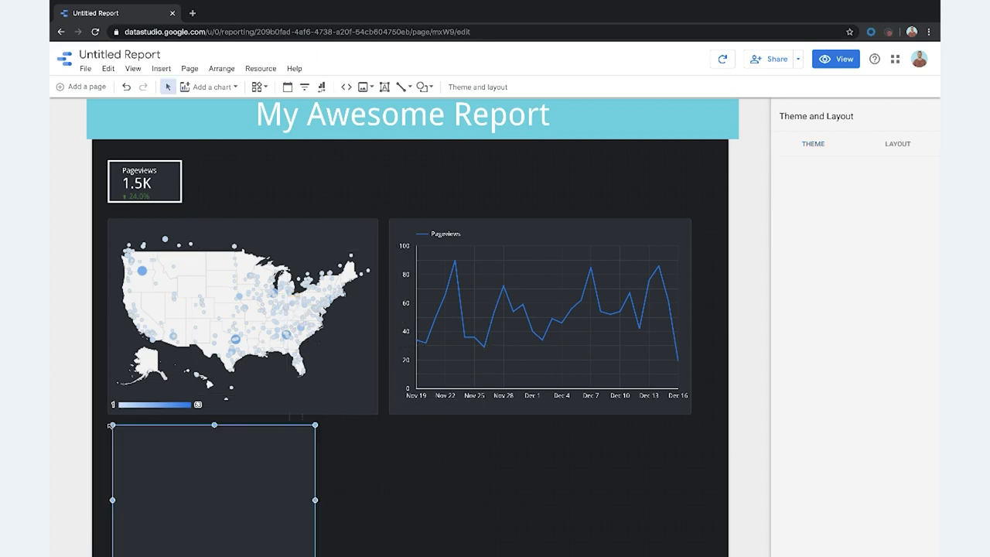
pyautogui.scroll(-1, 112, 427)
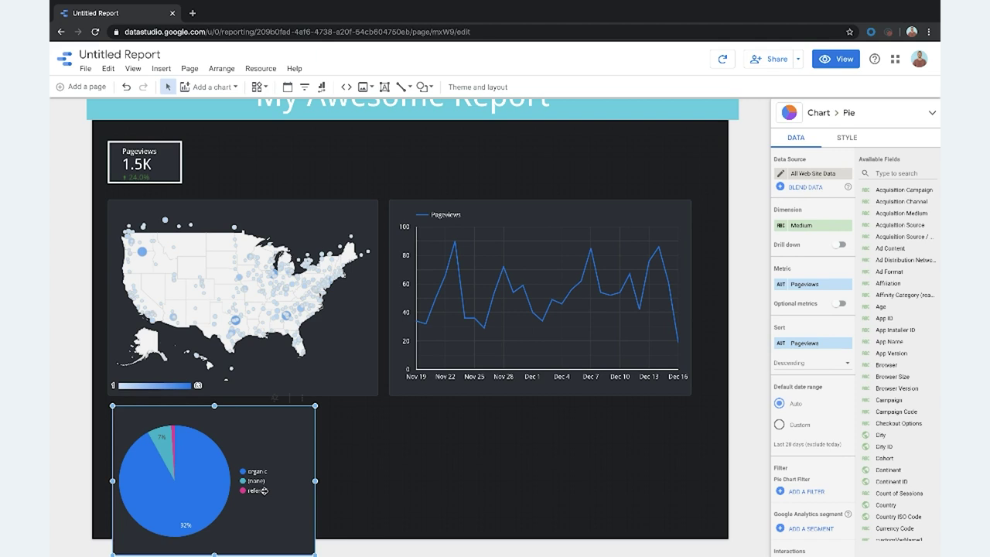
pyautogui.click(805, 232)
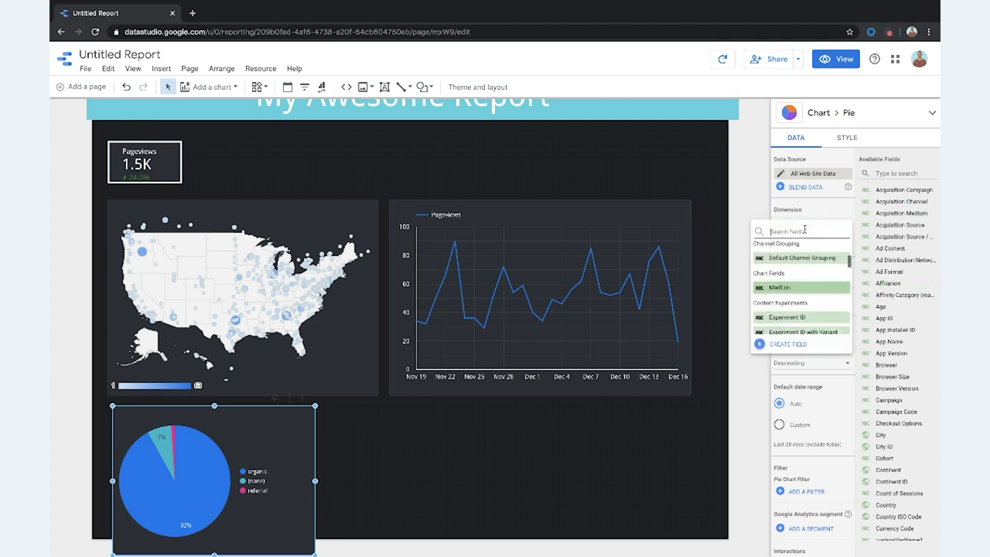
pyautogui.scroll(-10, 814, 300)
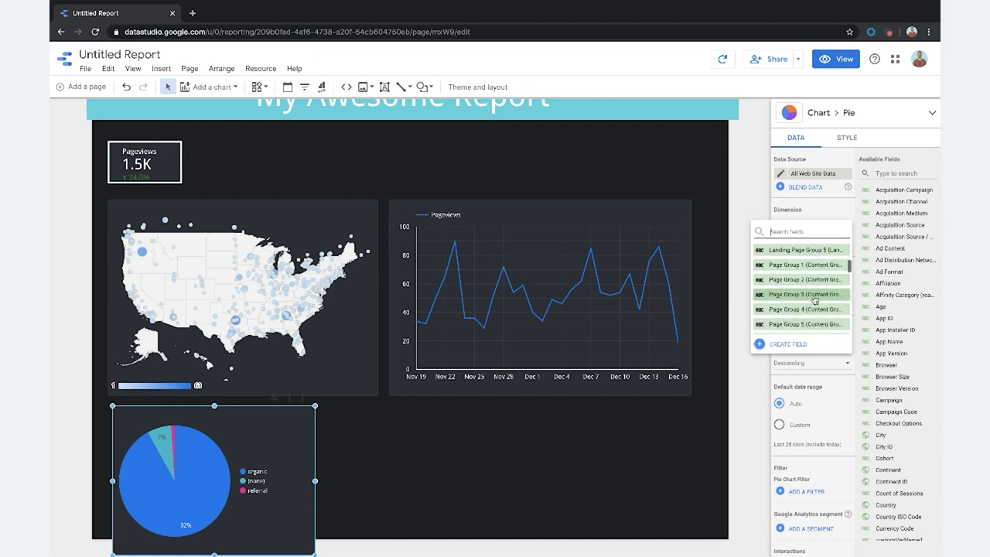
pyautogui.click(826, 211)
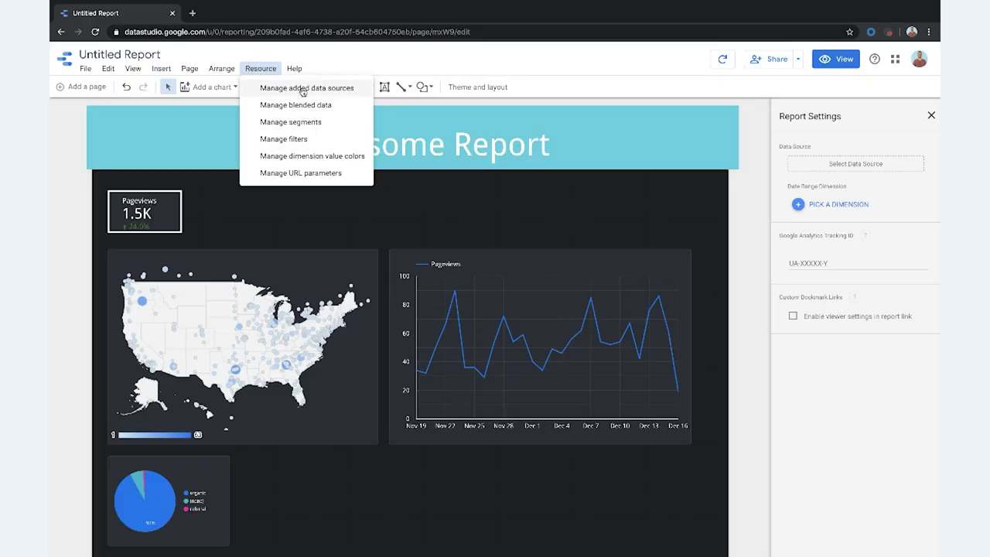
# From the report's data sources list, start adding a new data source to reach the connector gallery.
pyautogui.click(302, 90)
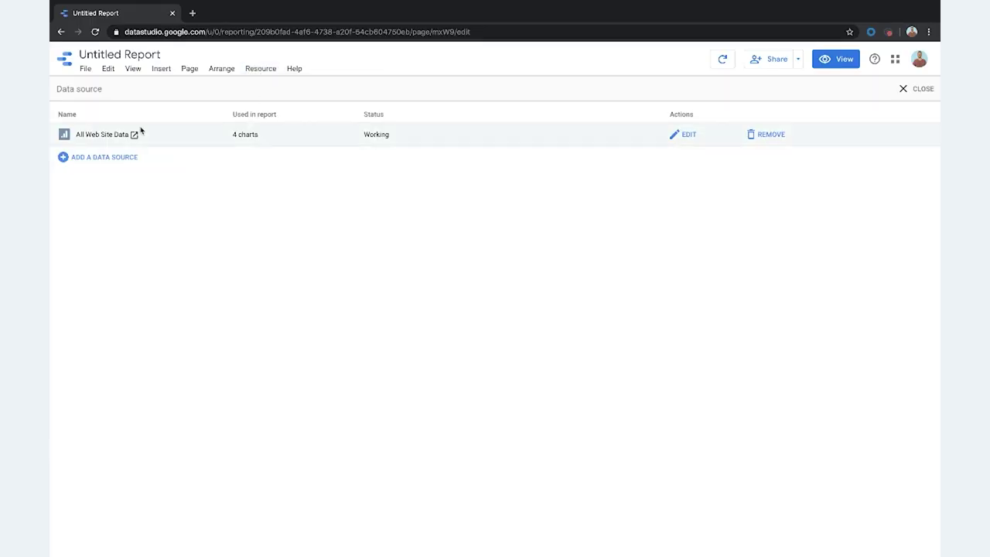
pyautogui.click(102, 159)
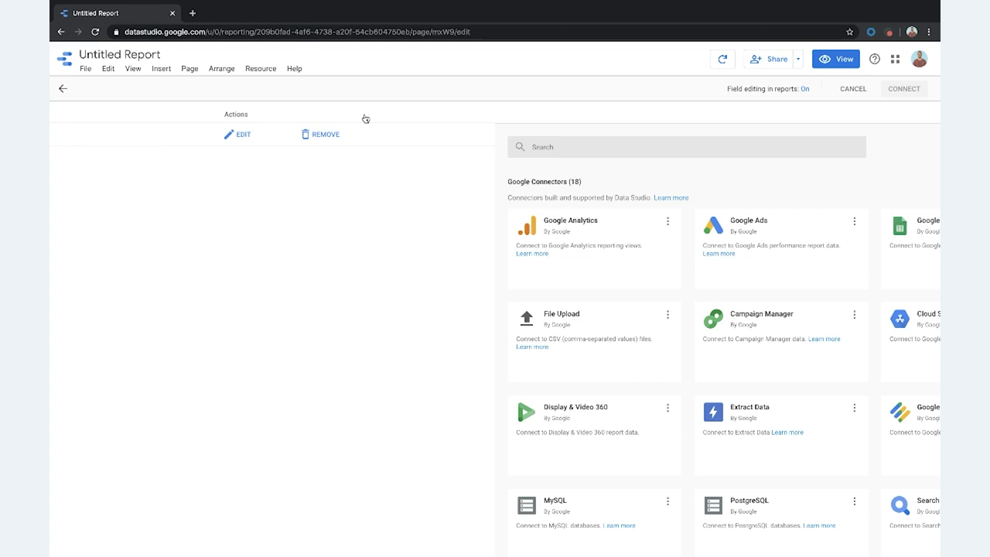
pyautogui.scroll(-2, 340, 410)
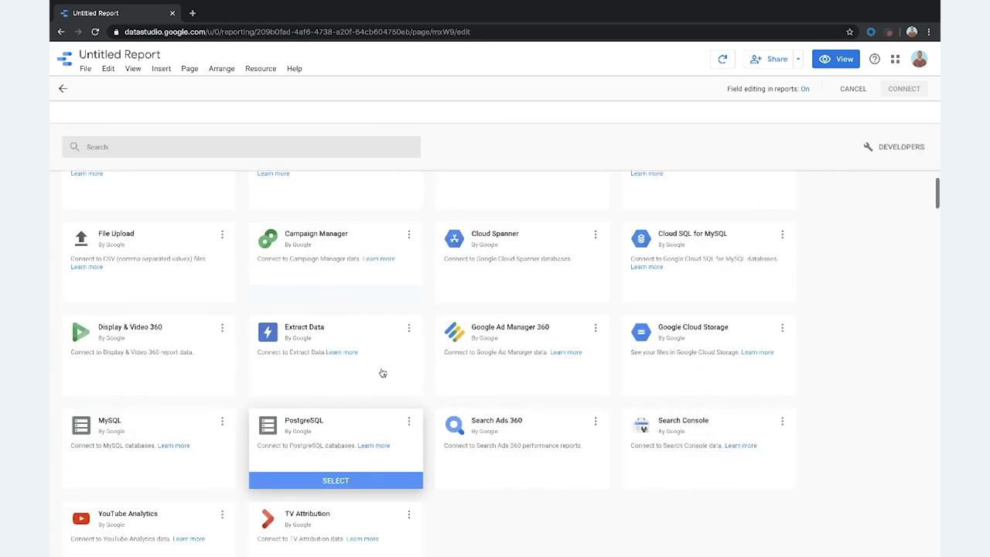
pyautogui.scroll(2, 364, 387)
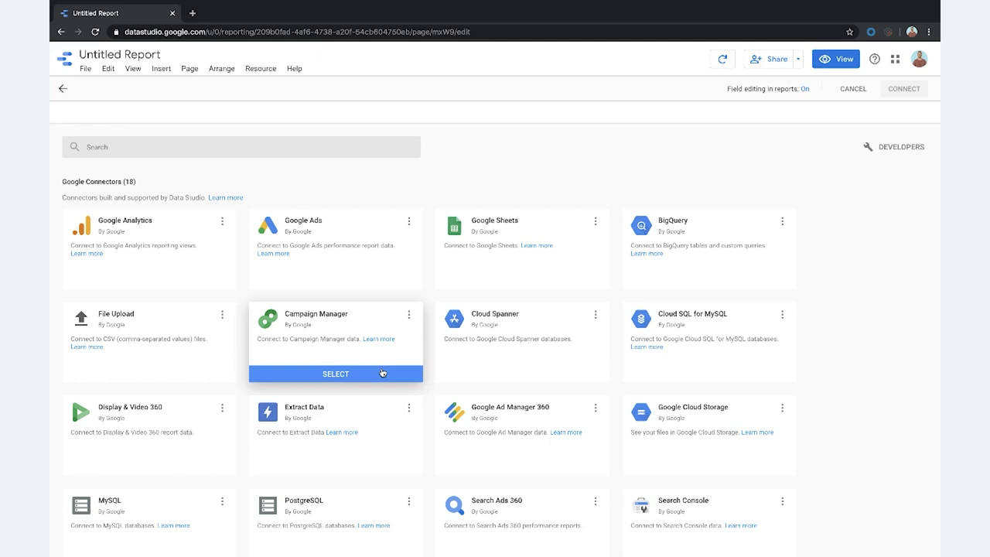
pyautogui.scroll(-1, 383, 373)
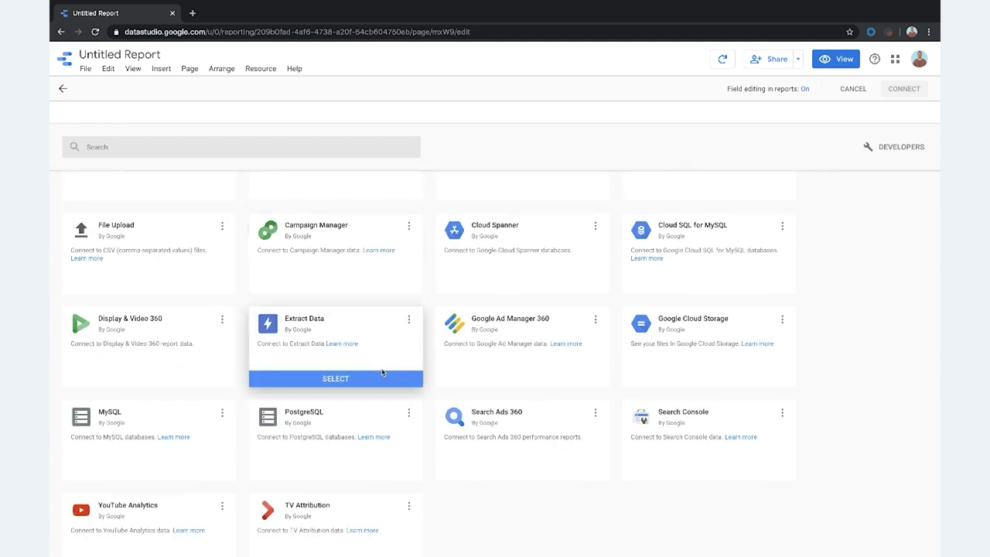
pyautogui.scroll(-2, 382, 373)
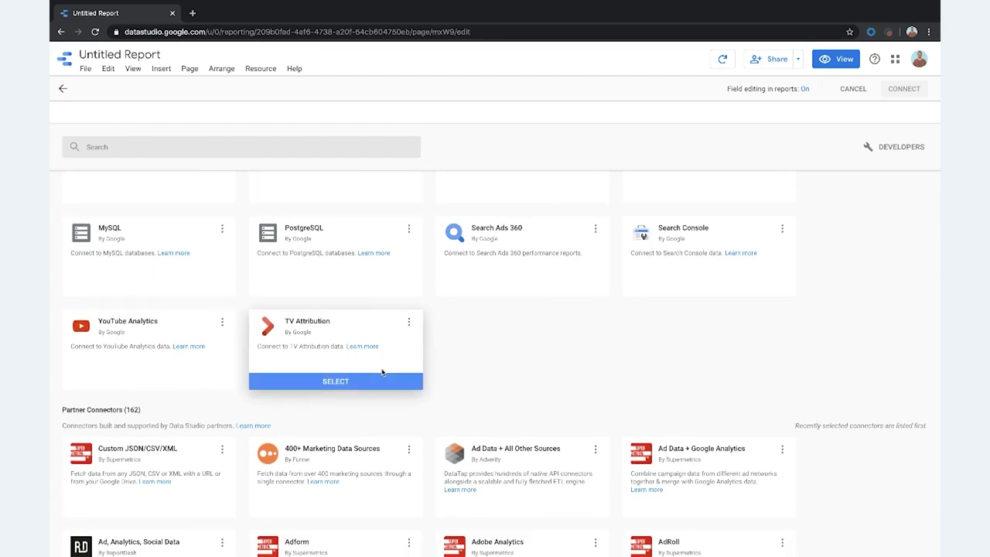
pyautogui.scroll(-1, 194, 369)
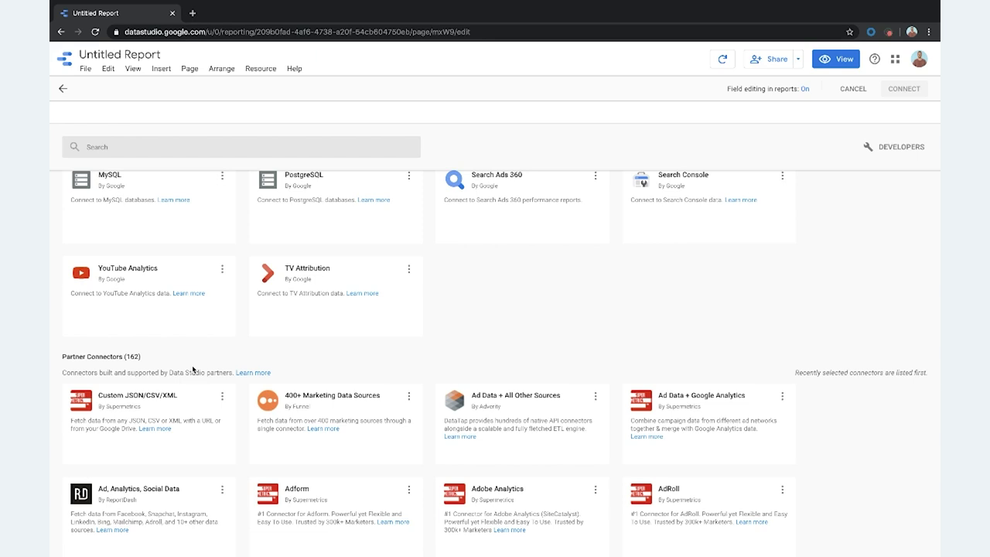
pyautogui.scroll(-1, 193, 369)
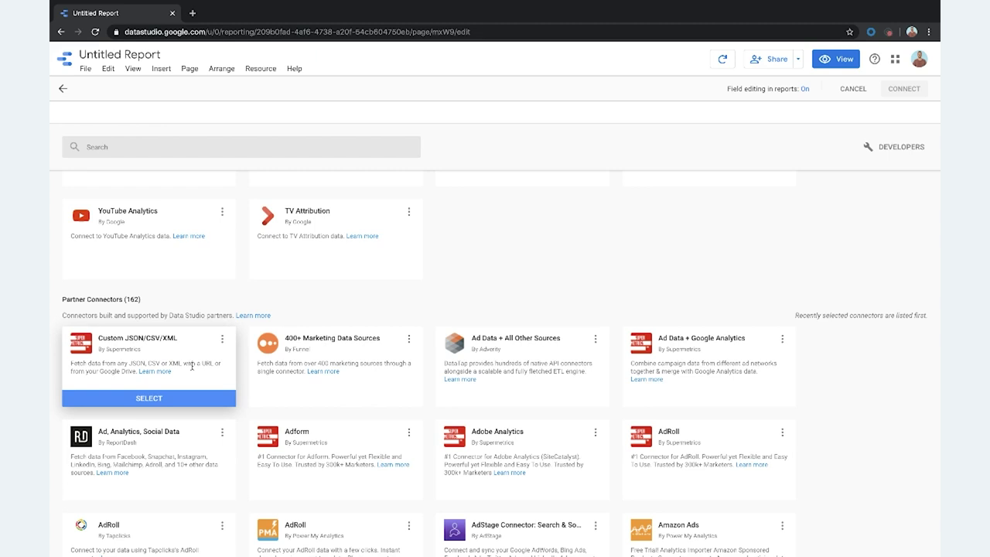
pyautogui.scroll(-4, 192, 366)
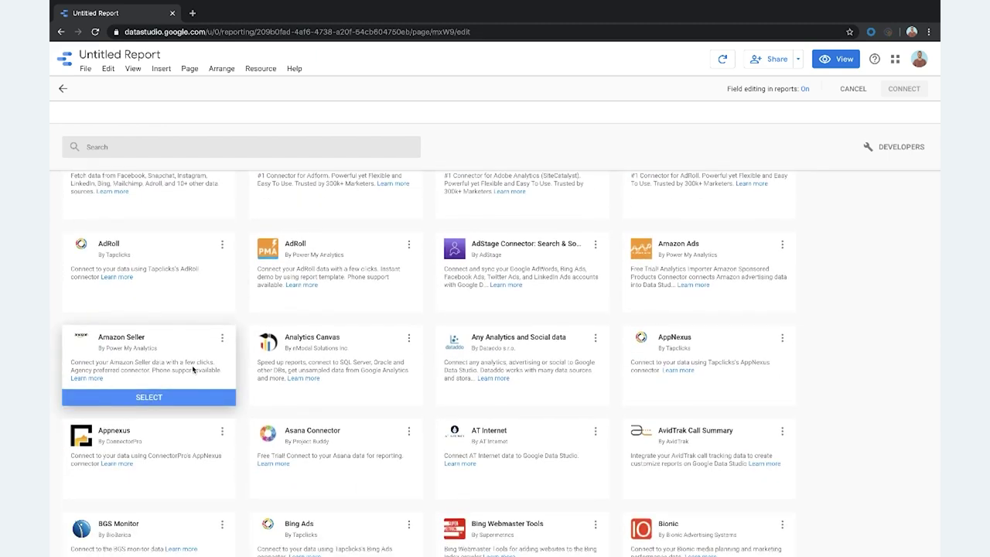
pyautogui.scroll(-2, 193, 368)
pyautogui.scroll(-2, 193, 369)
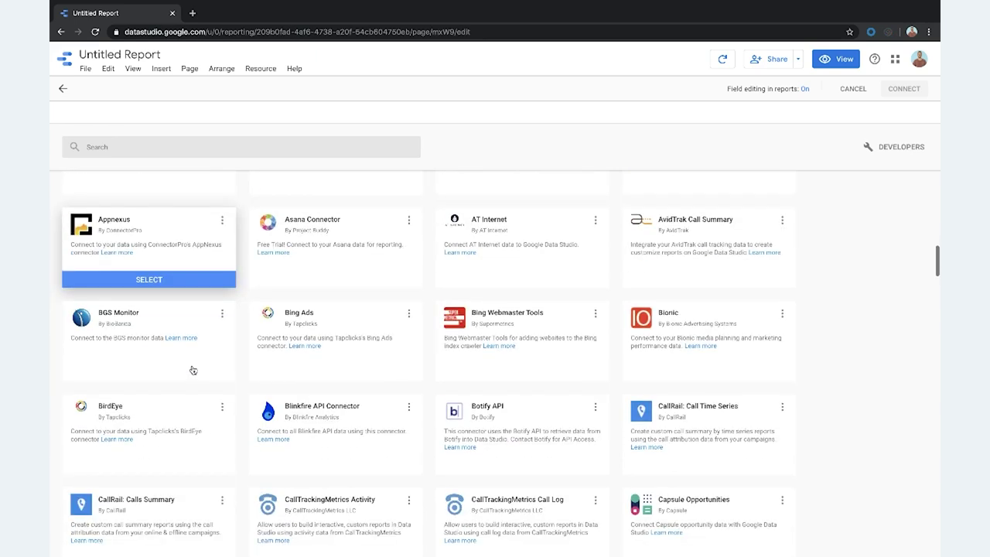
pyautogui.scroll(-5, 193, 369)
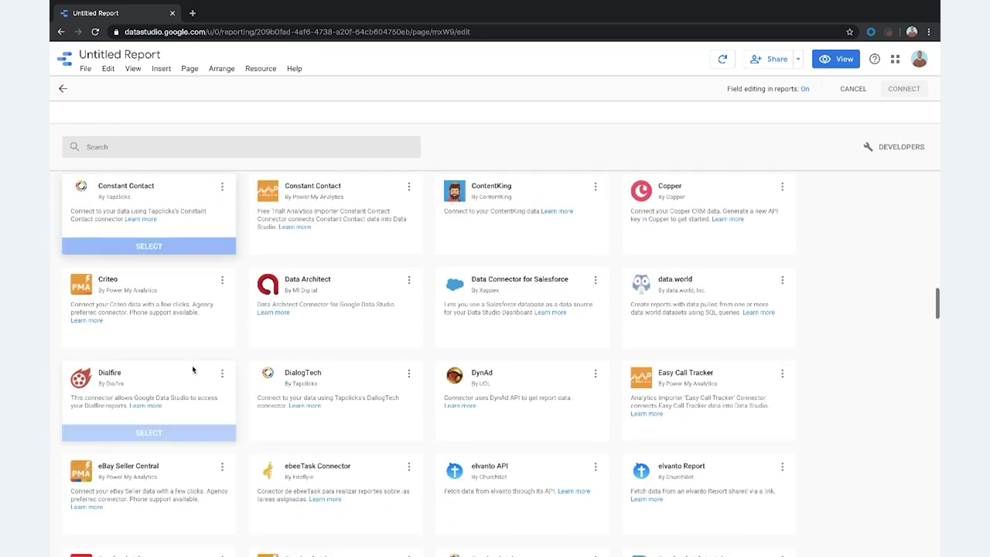